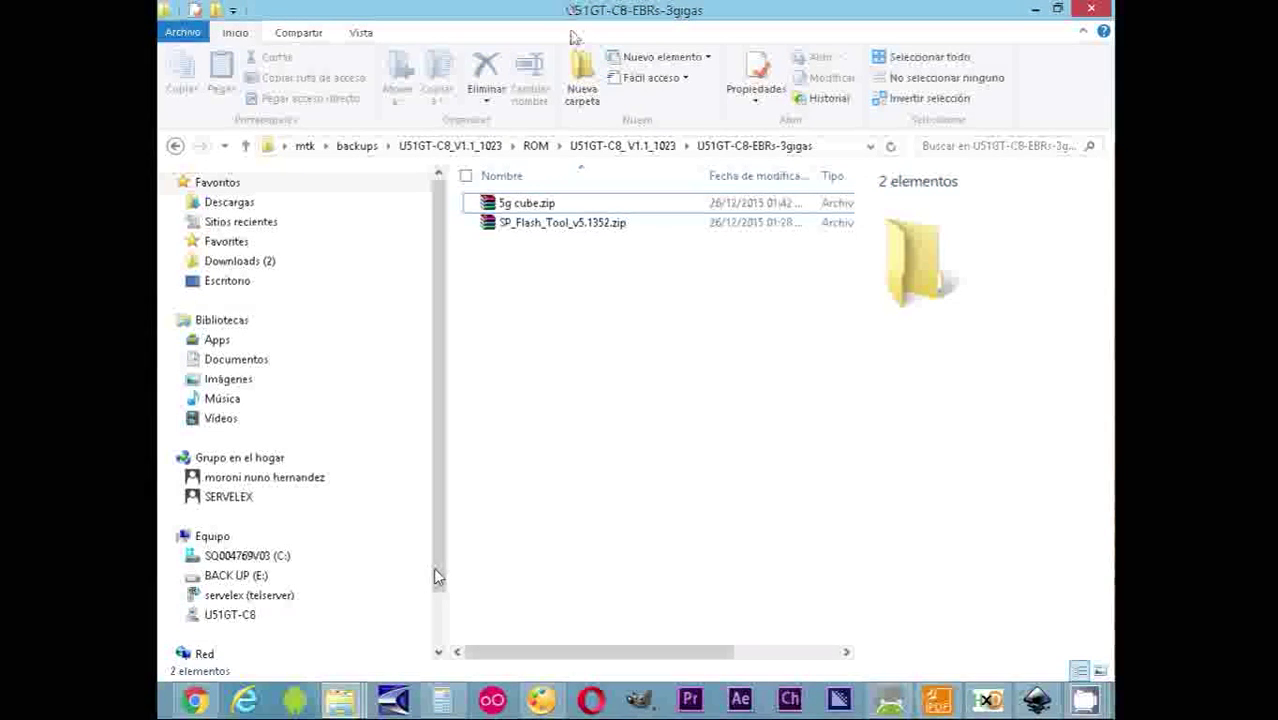
# Step: Extract 5g cube.zip into its own 5g cube folder
pyautogui.click(520, 204)
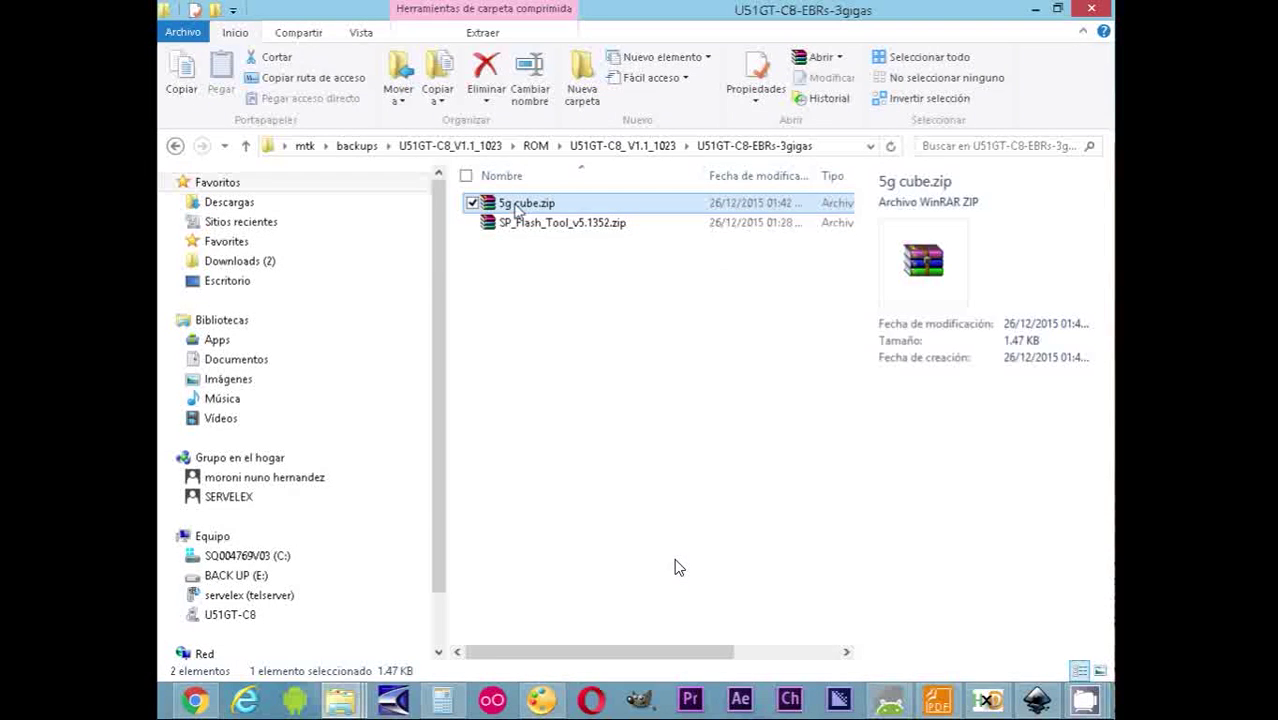
pyautogui.click(525, 223)
pyautogui.click(517, 206)
pyautogui.rightClick(517, 208)
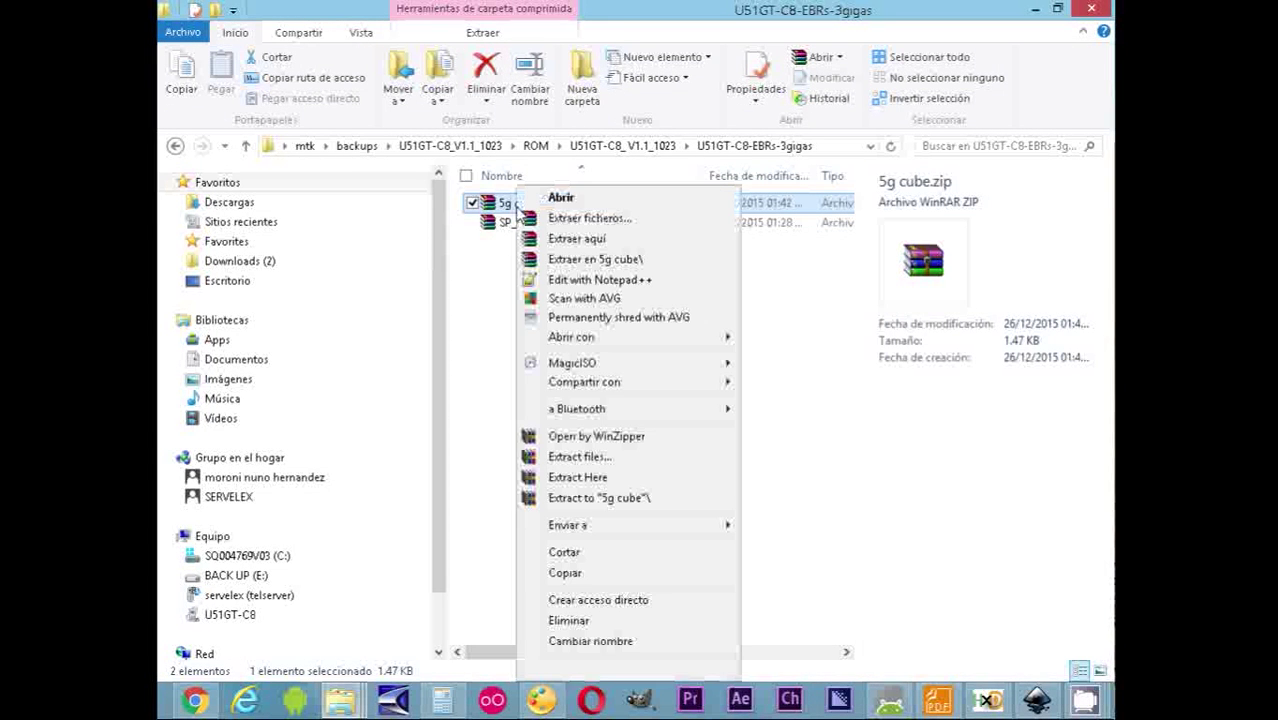
pyautogui.click(575, 259)
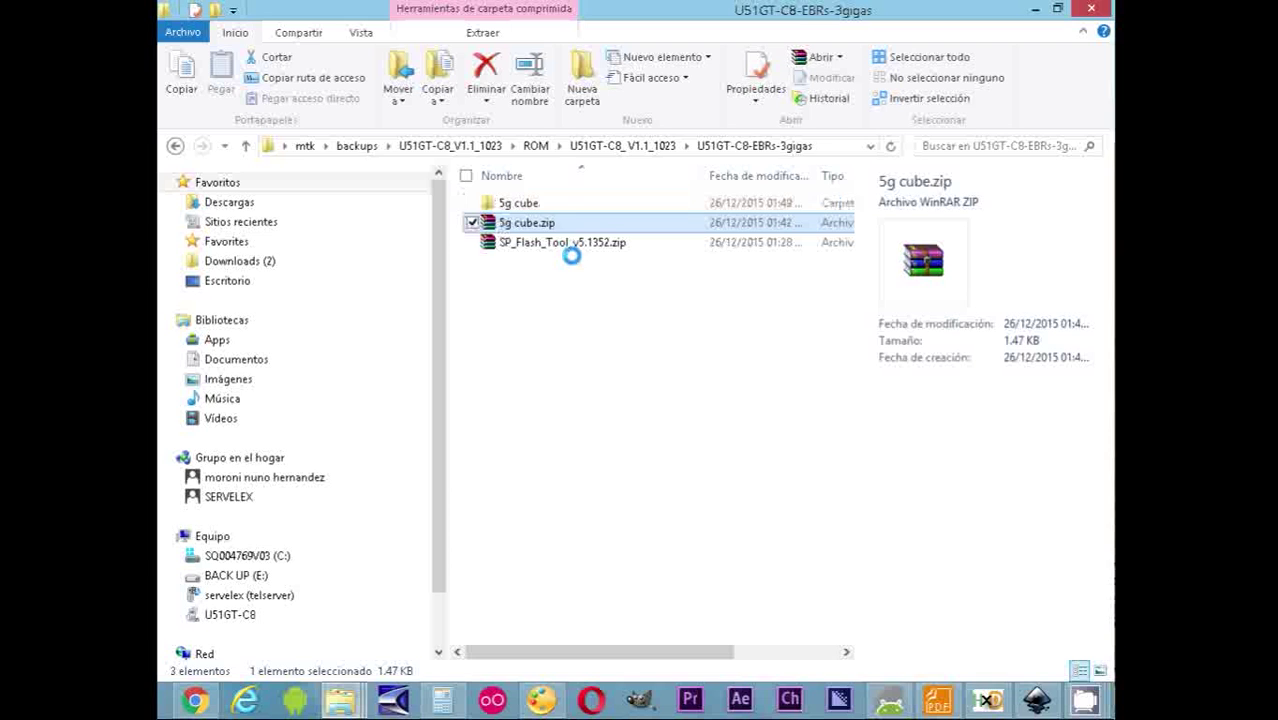
# Step: Check the EBR1, EBR2 and scatter files inside 5g cube, then return to the parent folder
pyautogui.click(531, 204)
pyautogui.doubleClick(531, 204)
pyautogui.click(531, 204)
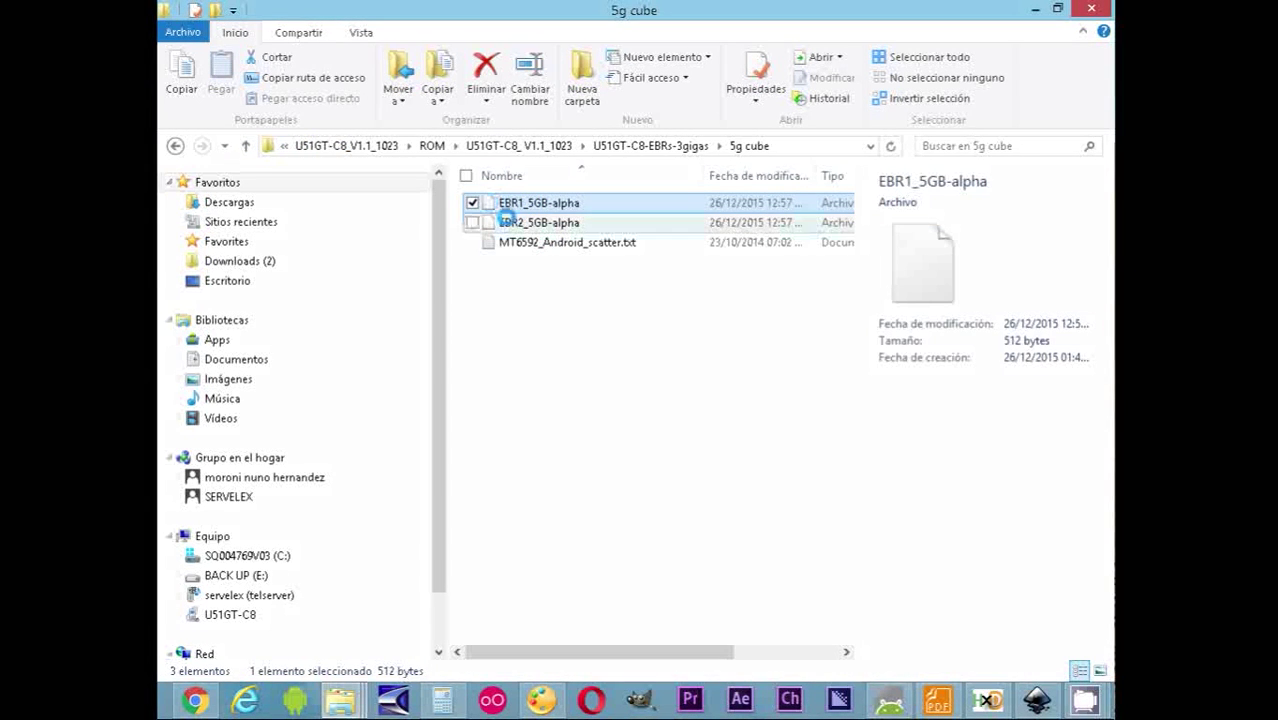
pyautogui.press('Down')
pyautogui.press('Down')
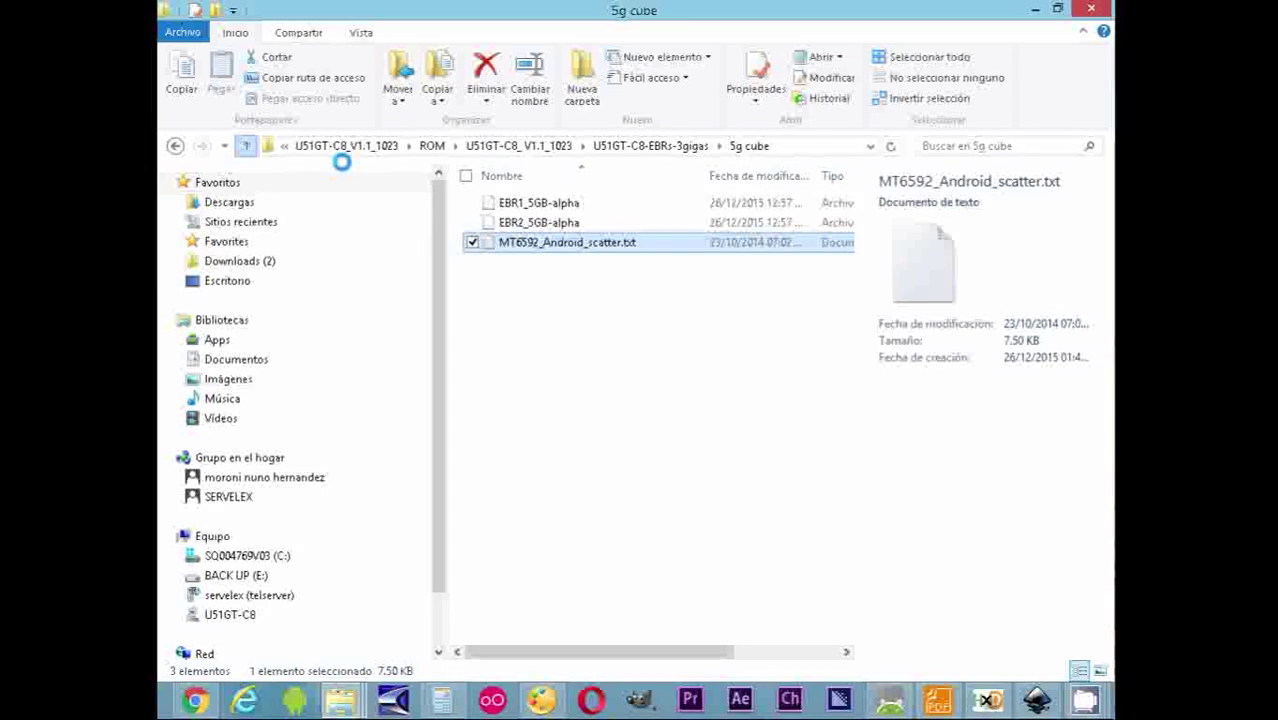
pyautogui.click(245, 145)
pyautogui.doubleClick(508, 222)
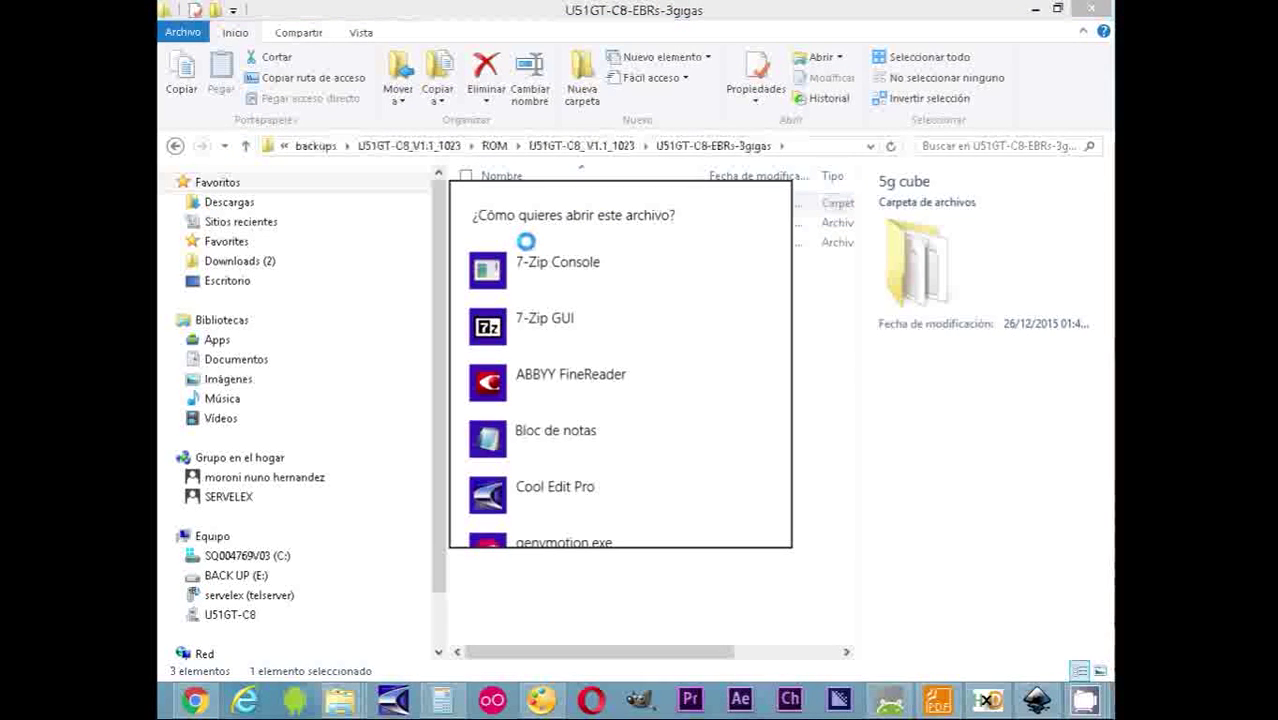
pyautogui.click(833, 434)
pyautogui.click(525, 245)
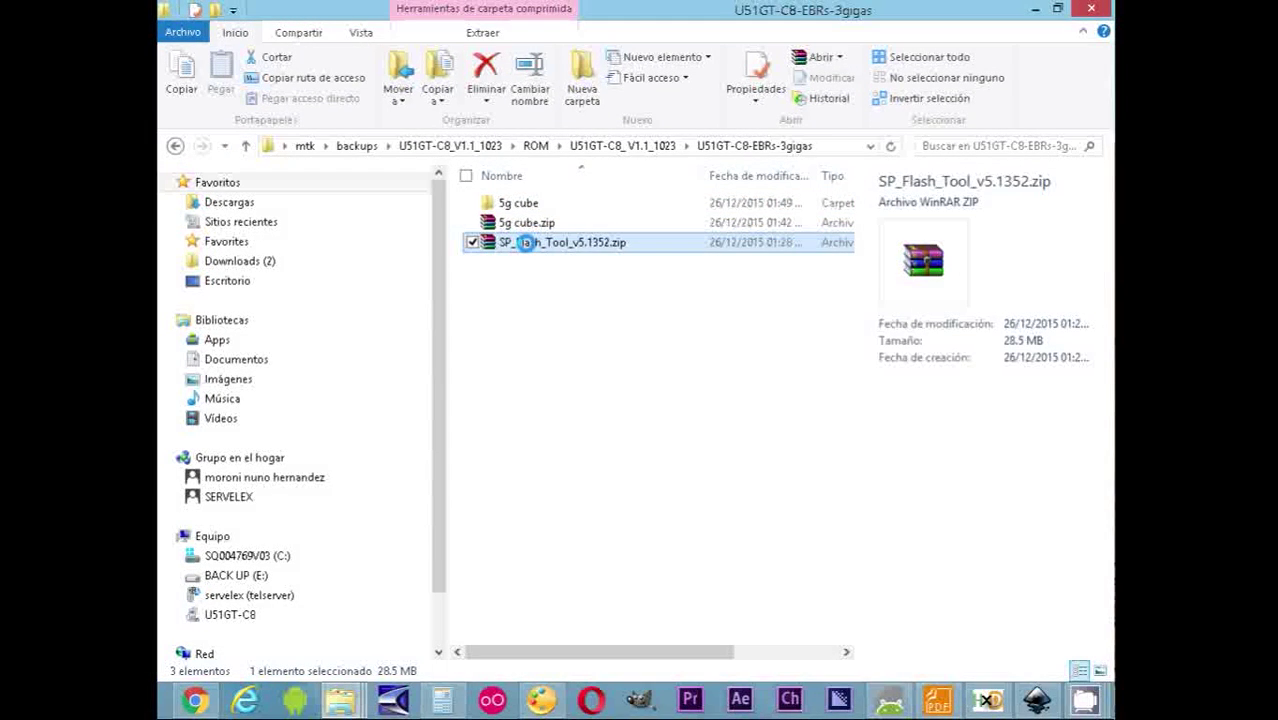
# Step: Extract SP_Flash_Tool_v5.1352.zip and browse into SP_Flash_Tool_v5.1352.01 to flash_tool.exe
pyautogui.rightClick(524, 243)
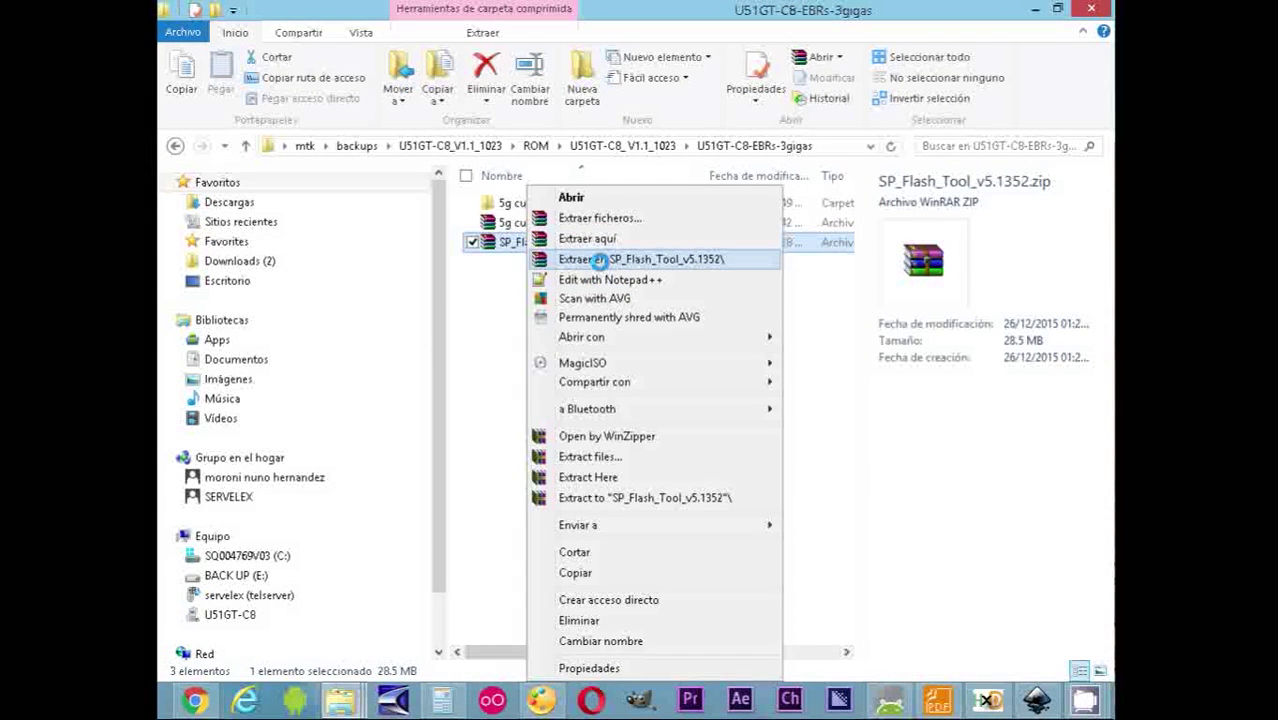
pyautogui.click(598, 260)
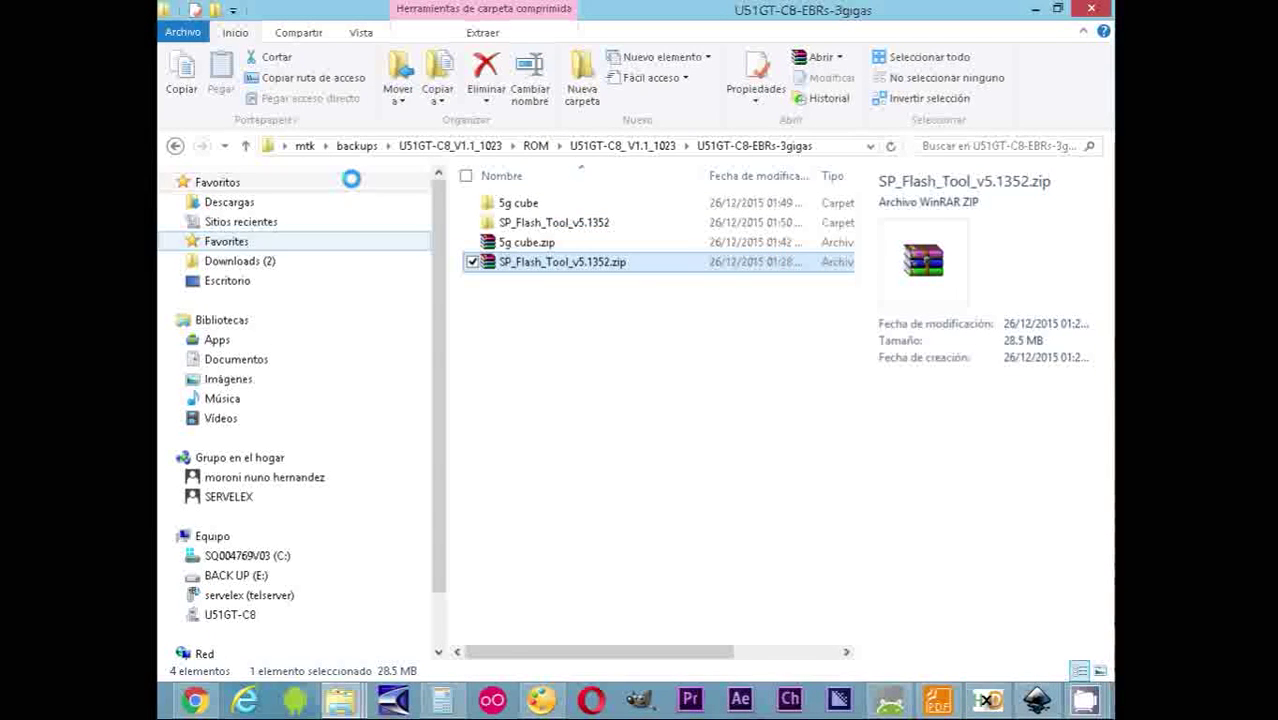
pyautogui.doubleClick(525, 222)
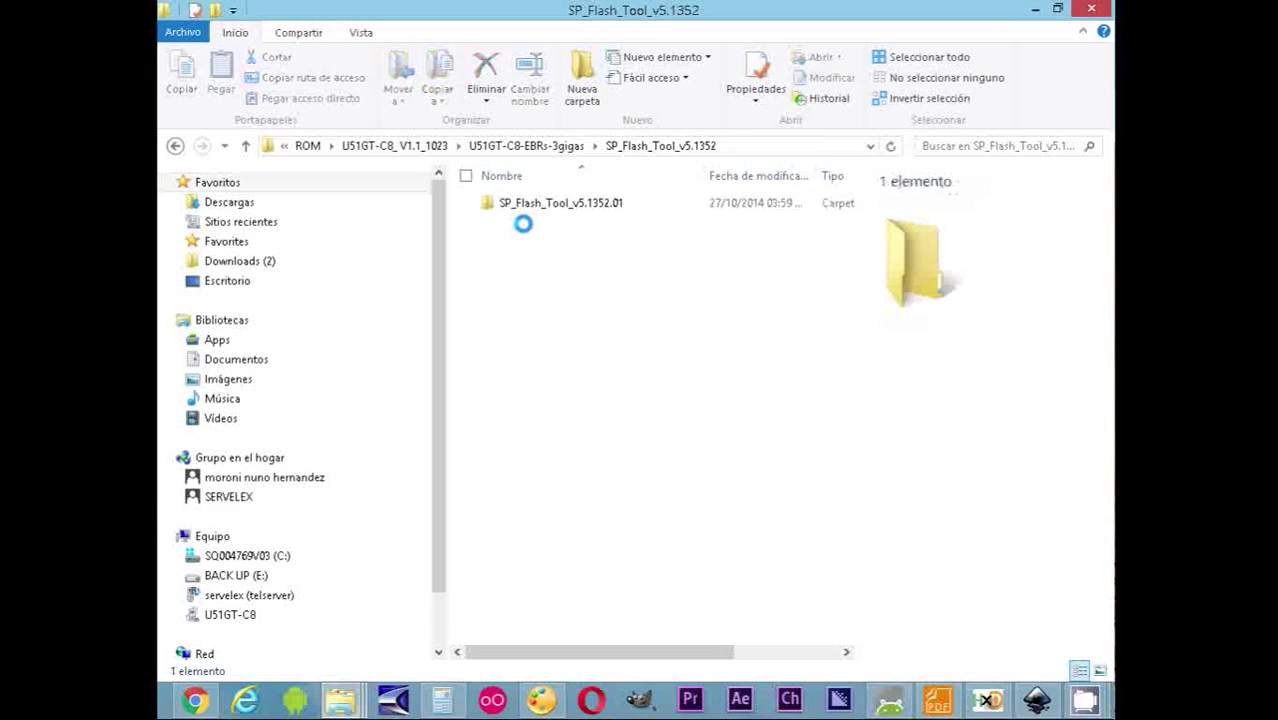
pyautogui.doubleClick(519, 203)
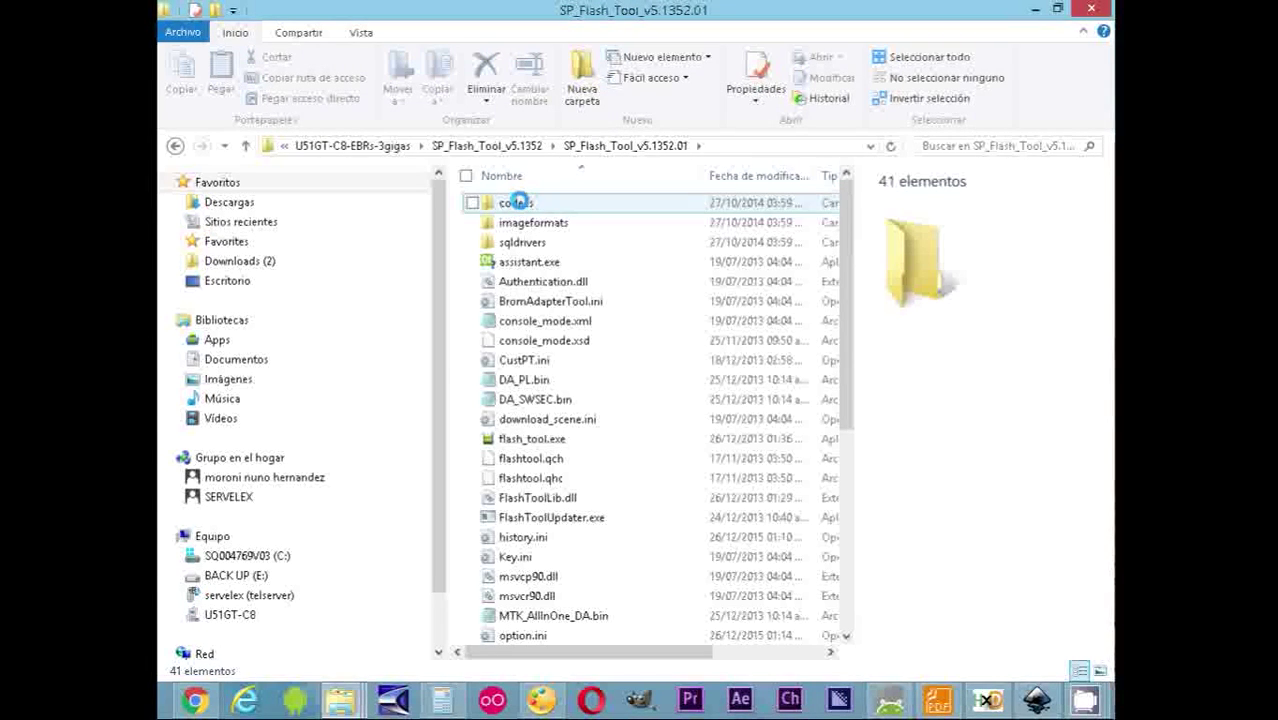
pyautogui.click(548, 438)
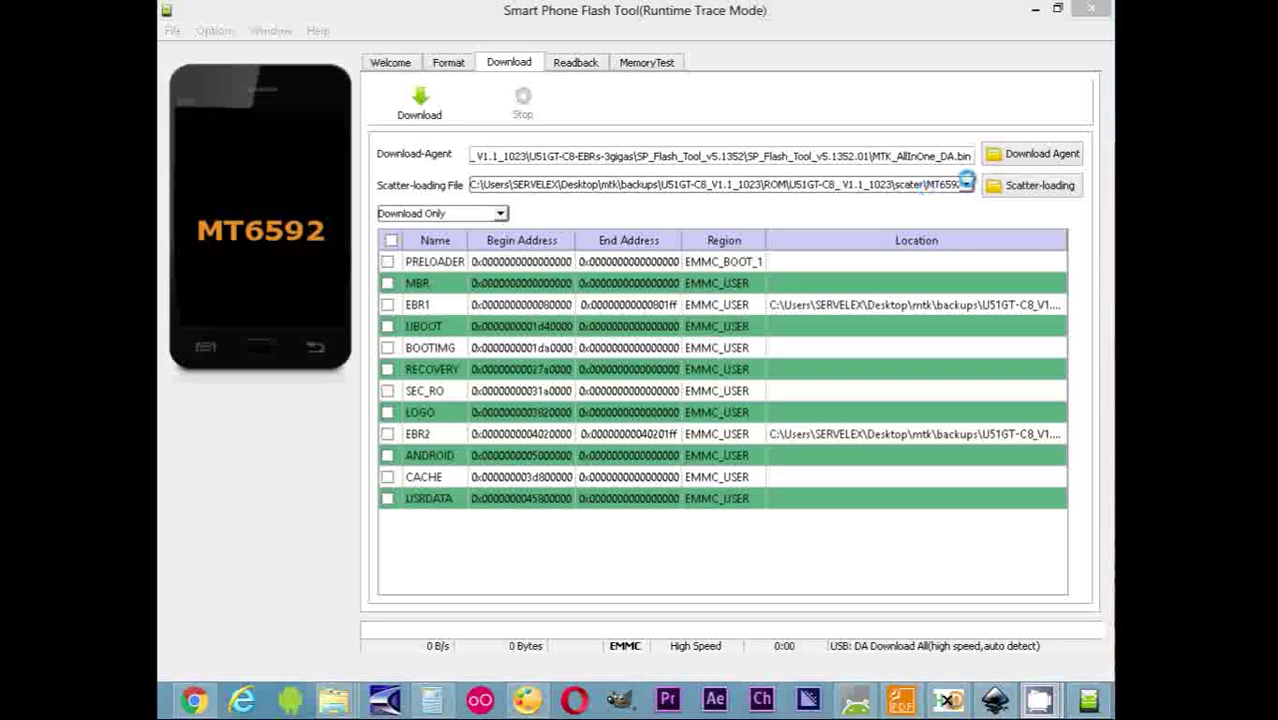
# Step: Load 5g cube\MT6592_Android_scatter.txt as the Flash Tool's scatter file
pyautogui.click(1037, 186)
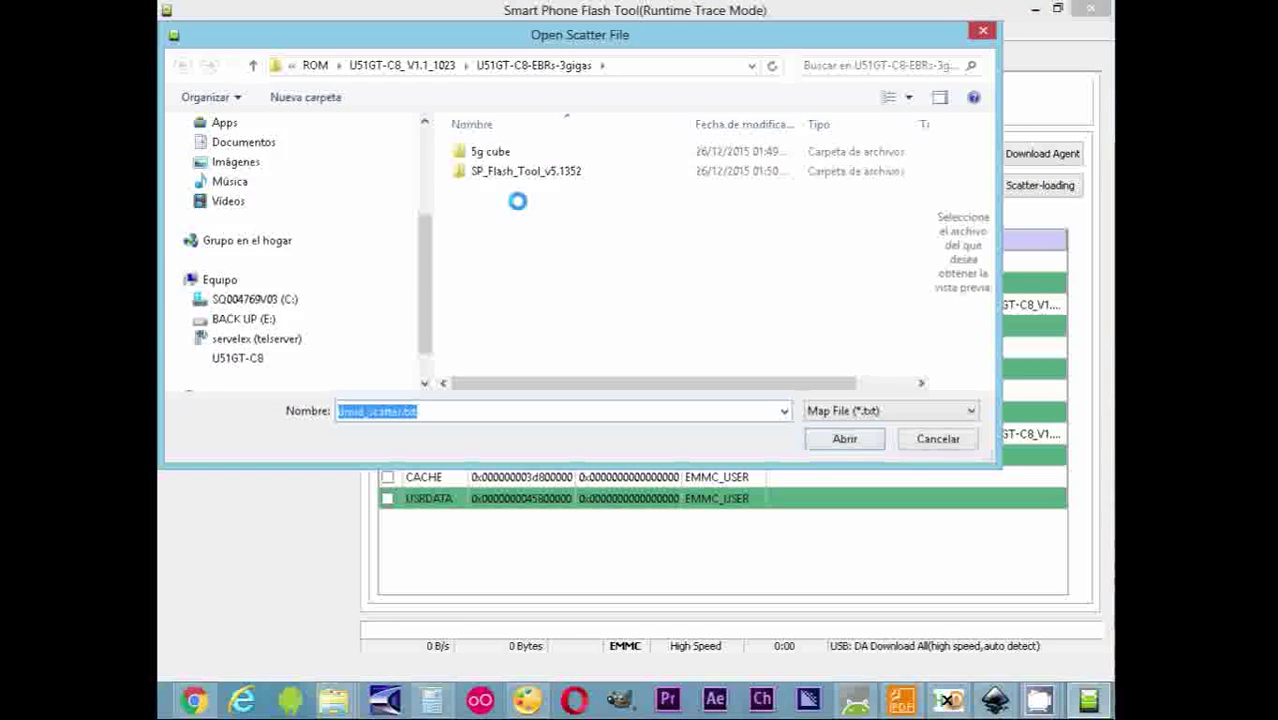
pyautogui.click(493, 152)
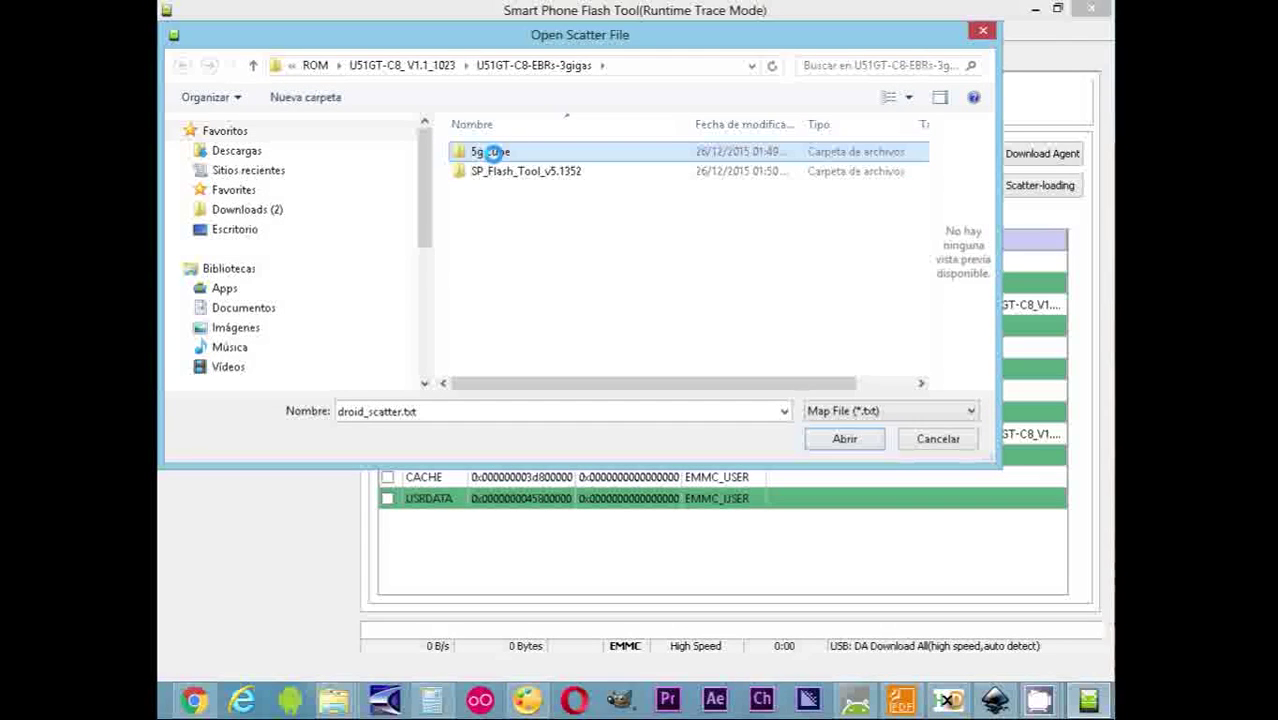
pyautogui.doubleClick(493, 152)
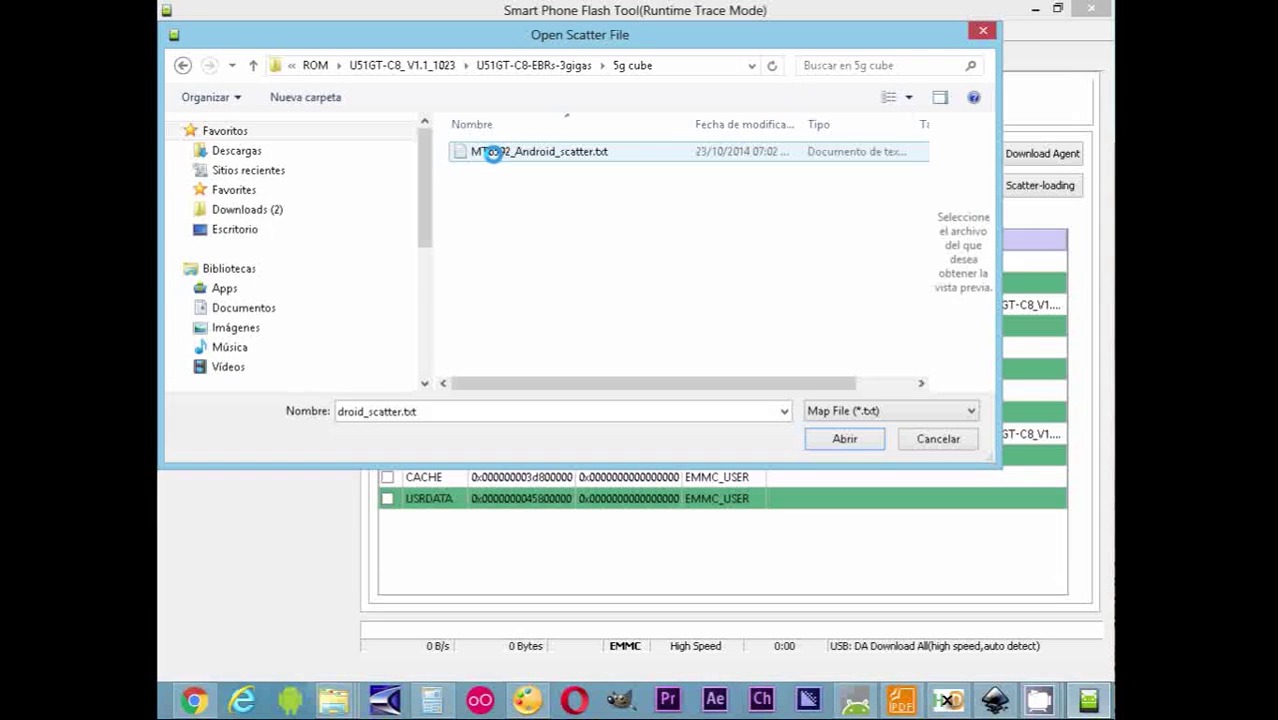
pyautogui.click(499, 157)
pyautogui.click(845, 436)
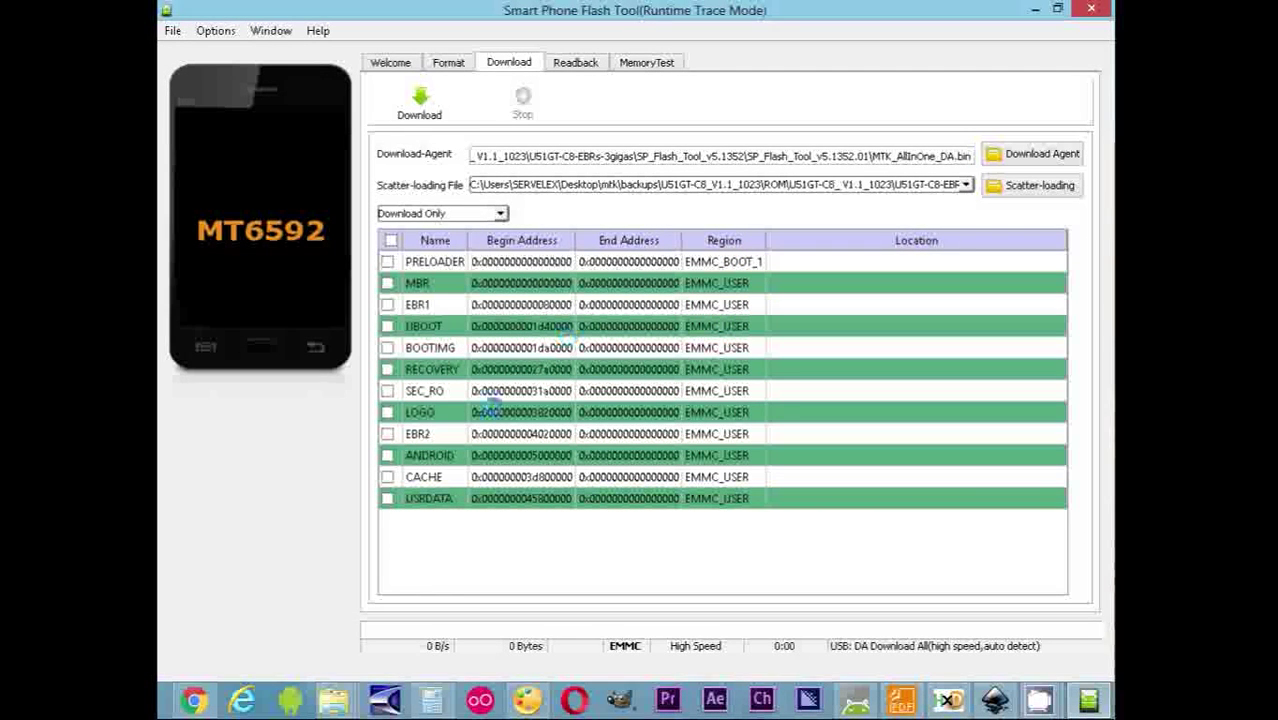
# Step: Tick EBR2 and assign 5g cube\EBR2_5GB-alpha as its image location
pyautogui.click(387, 434)
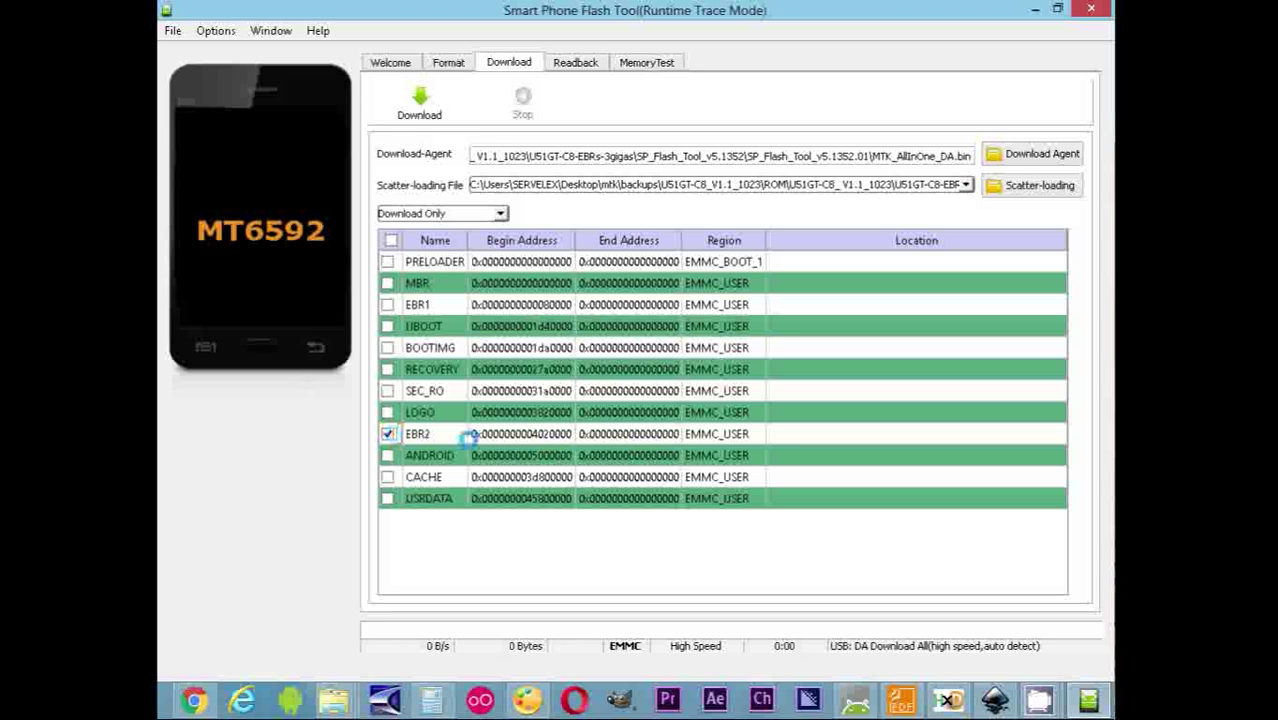
pyautogui.doubleClick(840, 433)
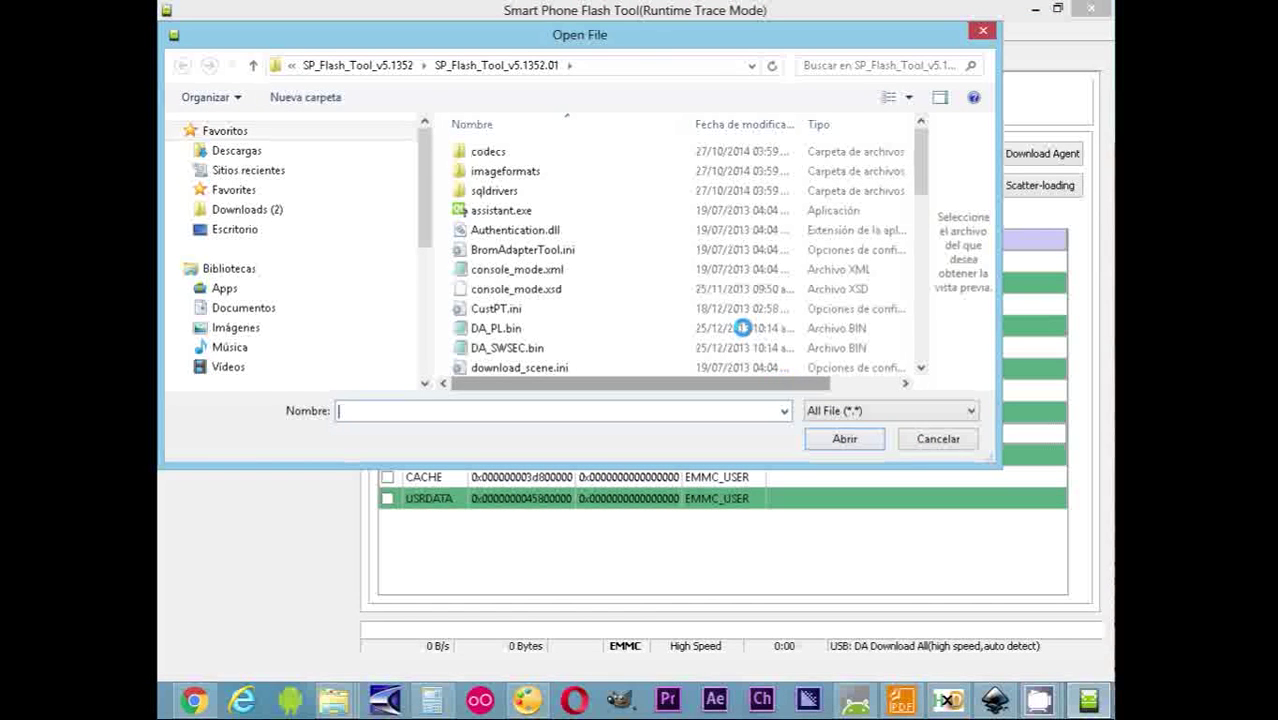
pyautogui.click(388, 65)
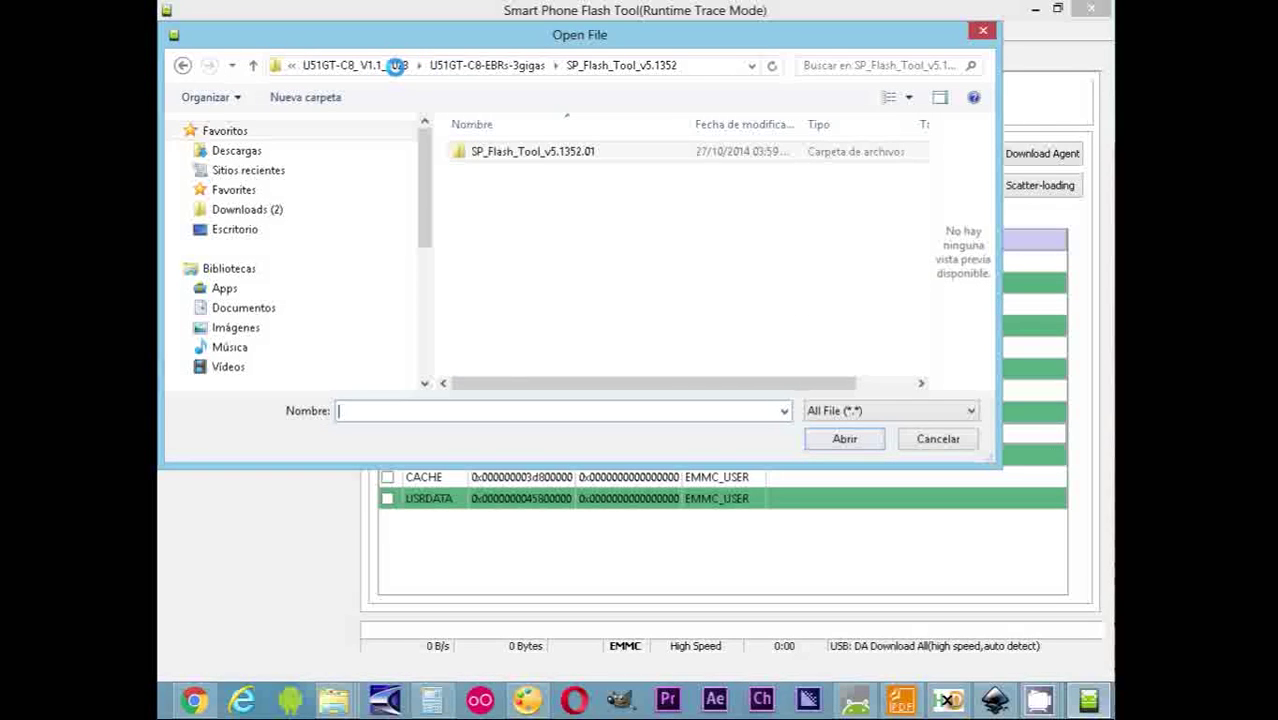
pyautogui.click(487, 65)
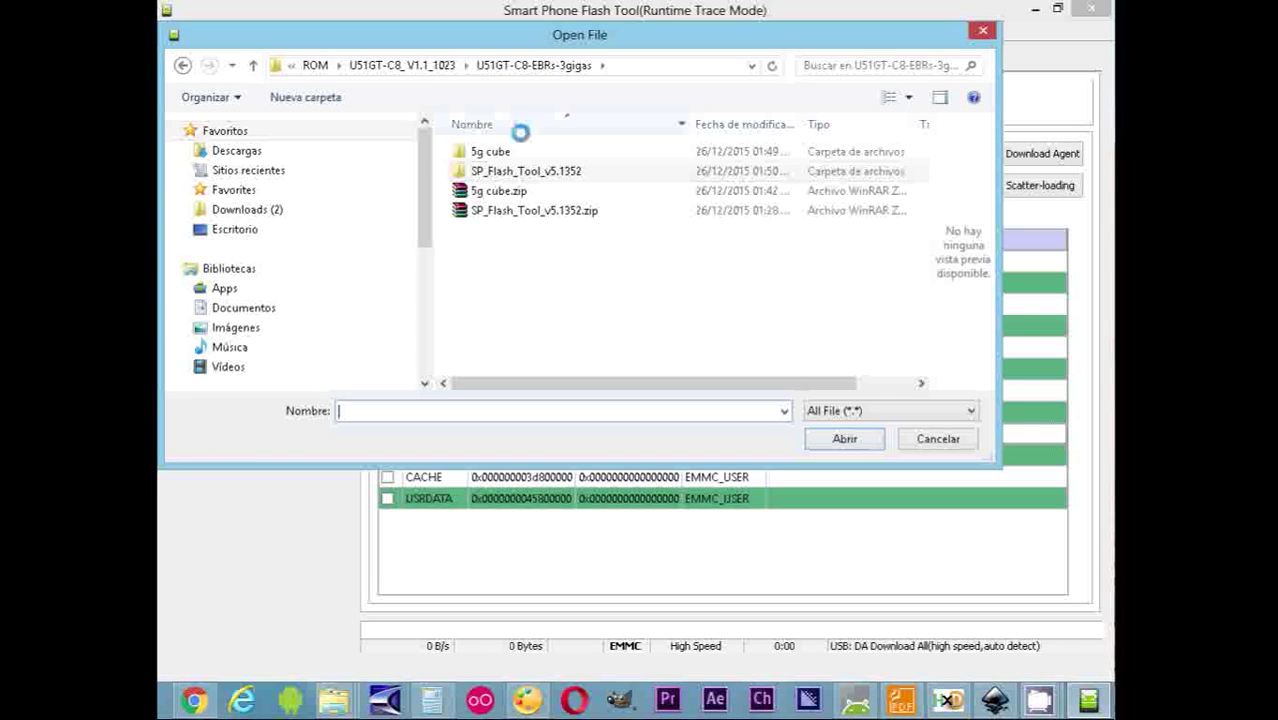
pyautogui.doubleClick(498, 151)
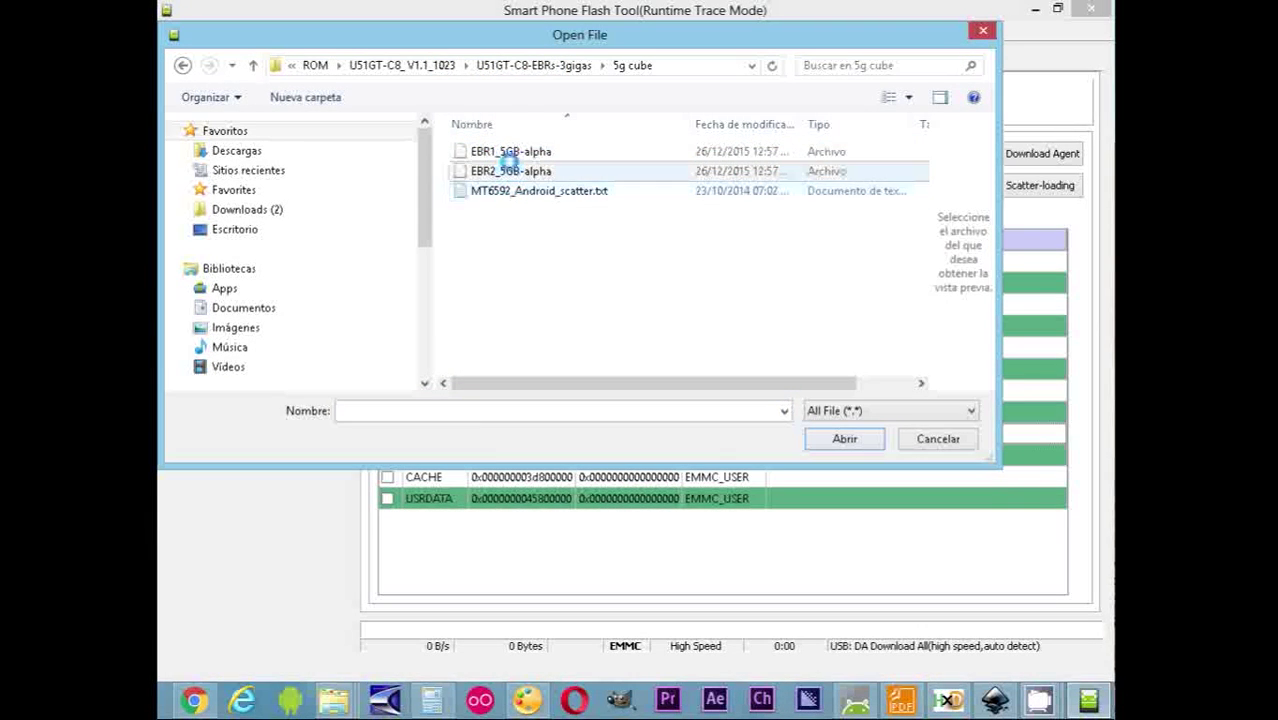
pyautogui.click(511, 151)
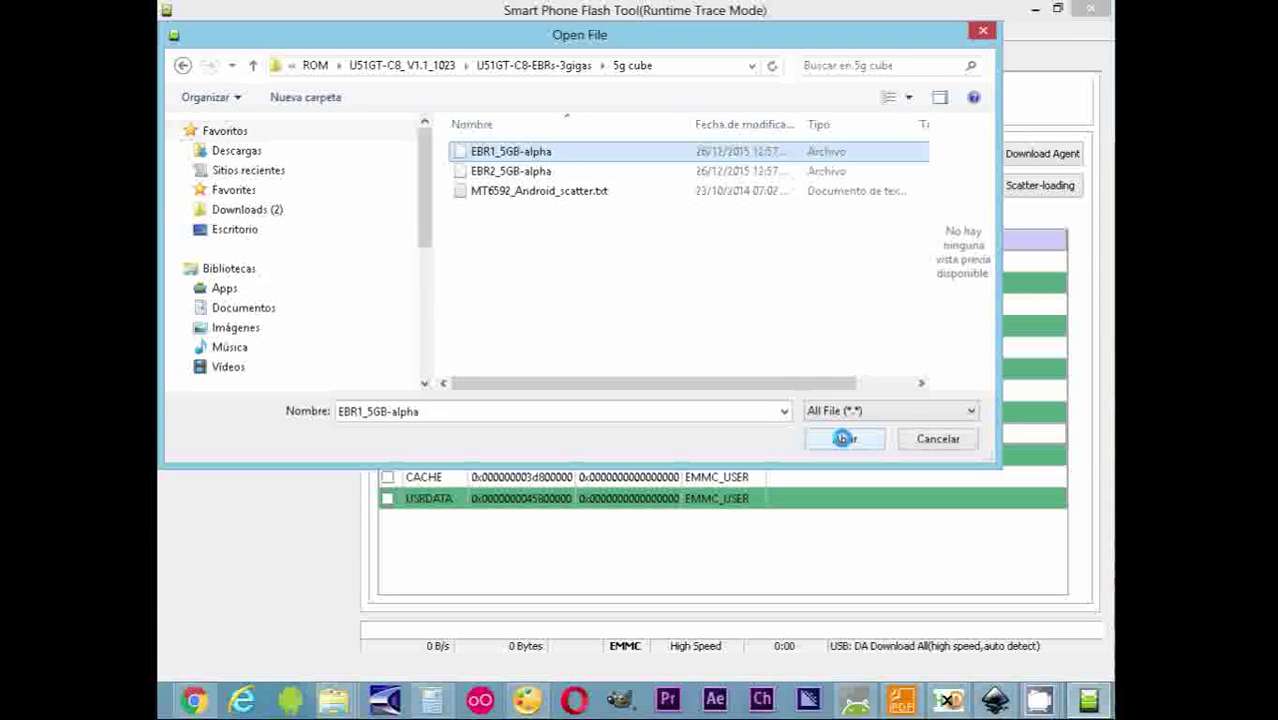
pyautogui.click(505, 171)
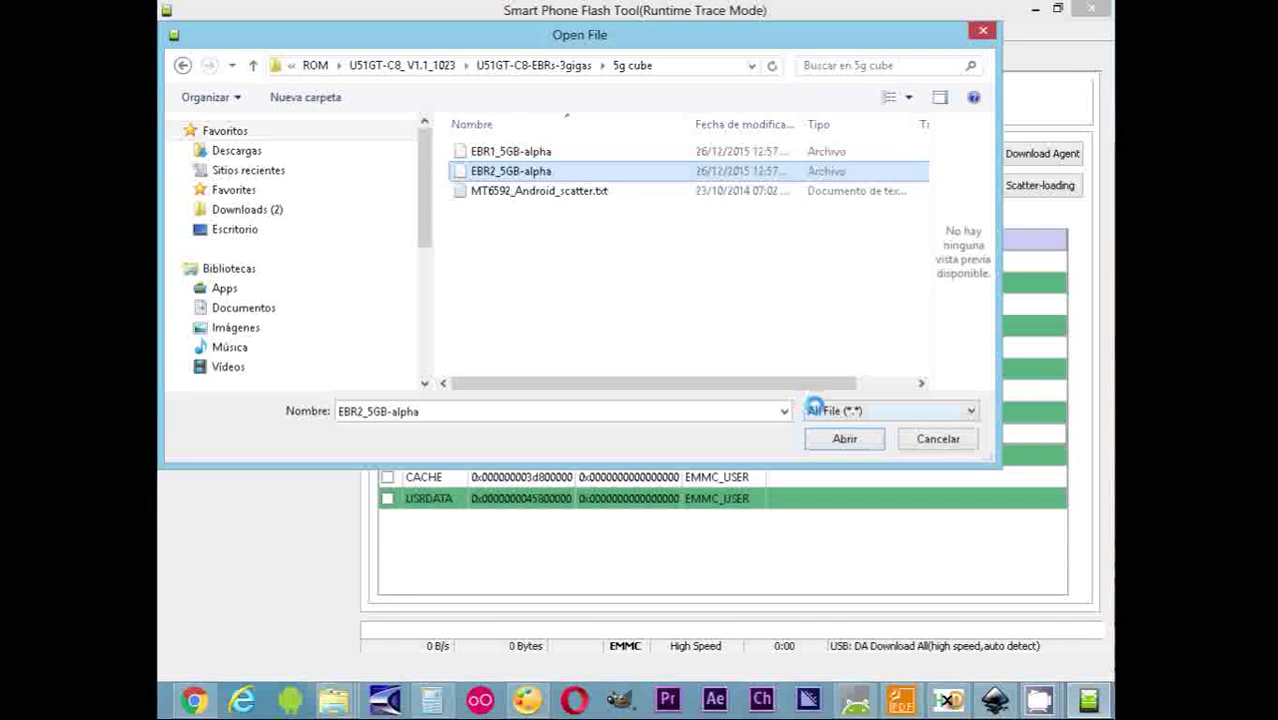
pyautogui.doubleClick(485, 171)
pyautogui.click(842, 439)
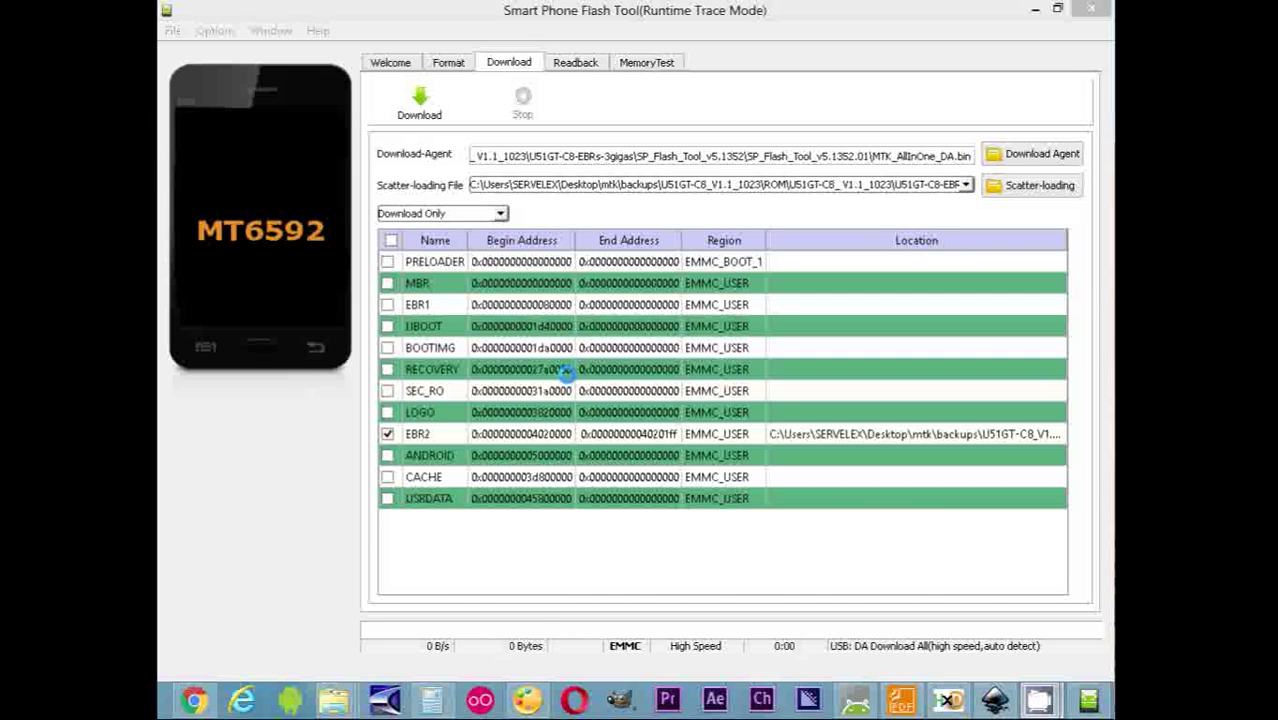
# Step: Download the EBR2 image to the tablet and close the Download Ok message
pyautogui.click(425, 105)
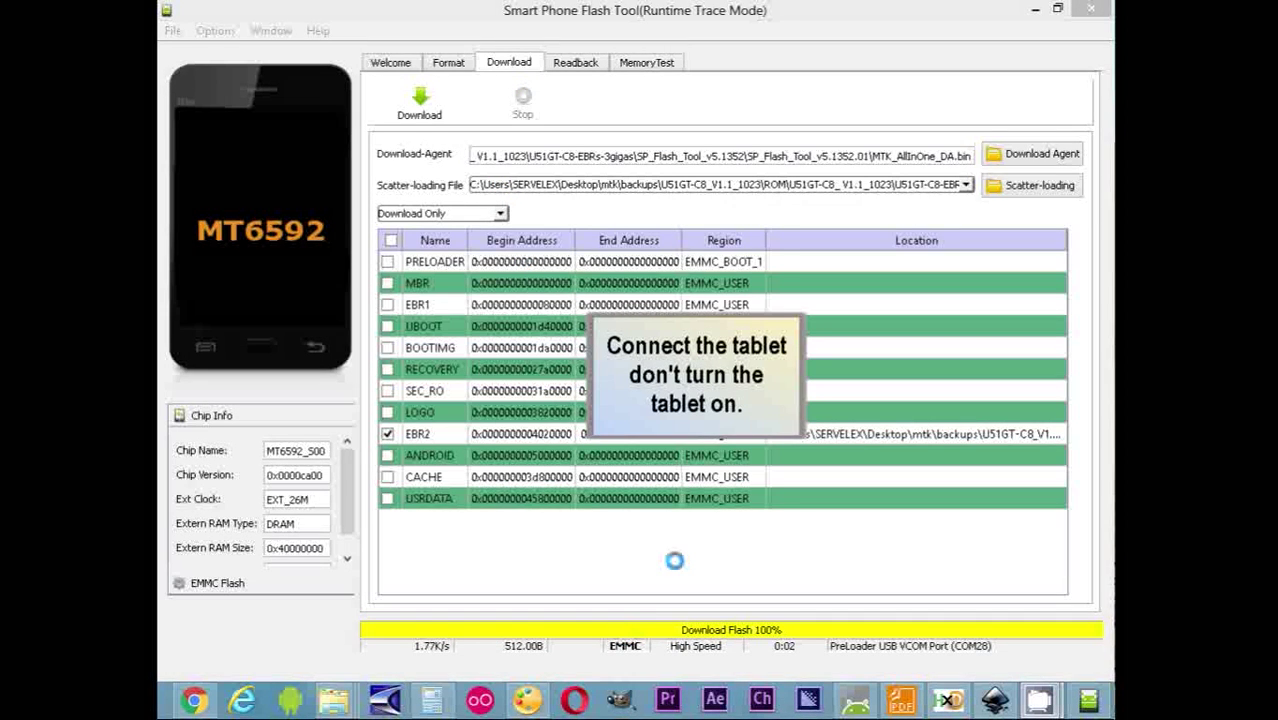
pyautogui.moveTo(653, 261); pyautogui.dragTo(447, 262)
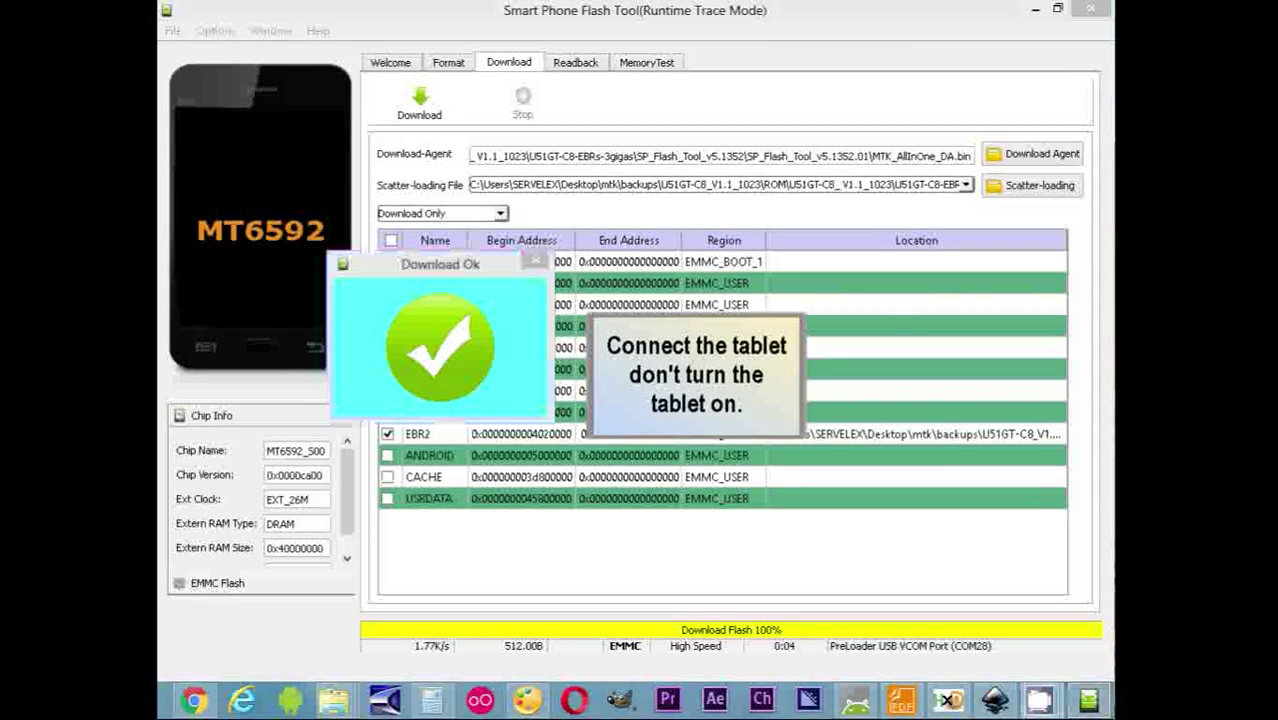
pyautogui.click(535, 261)
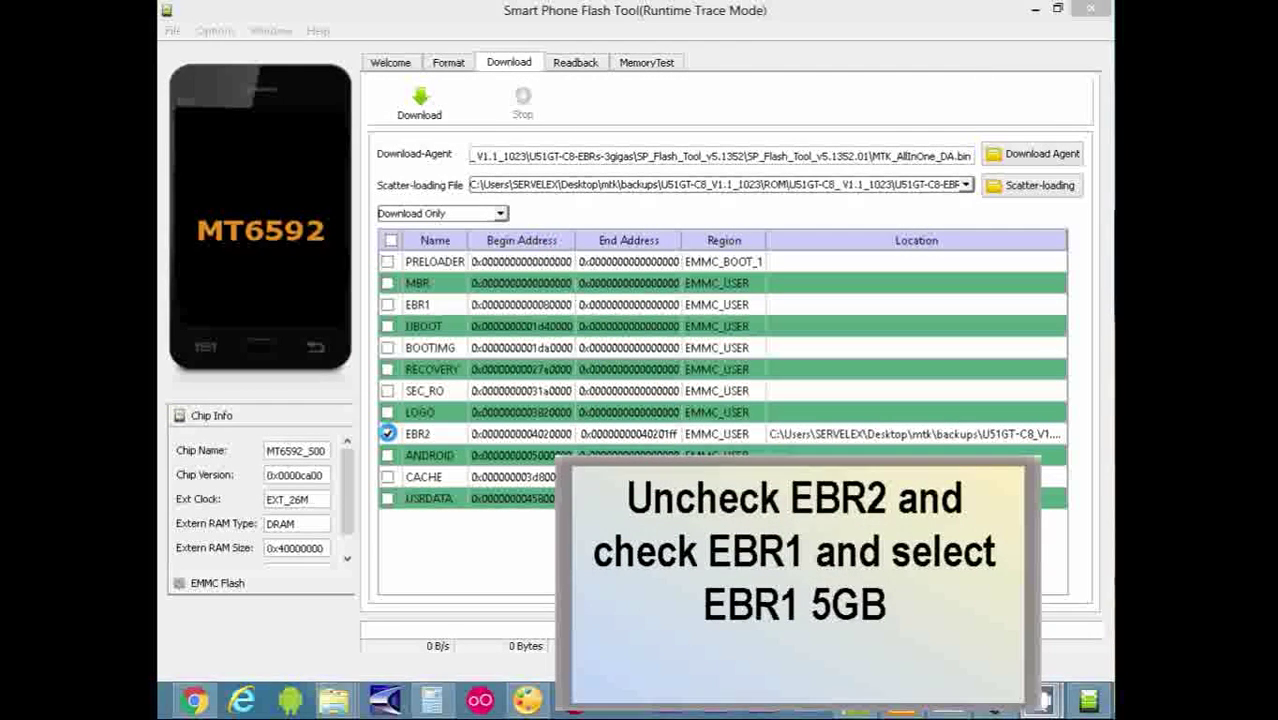
# Step: Untick EBR2 and assign 5g cube\EBR1_5GB-alpha as the EBR1 partition image
pyautogui.click(387, 433)
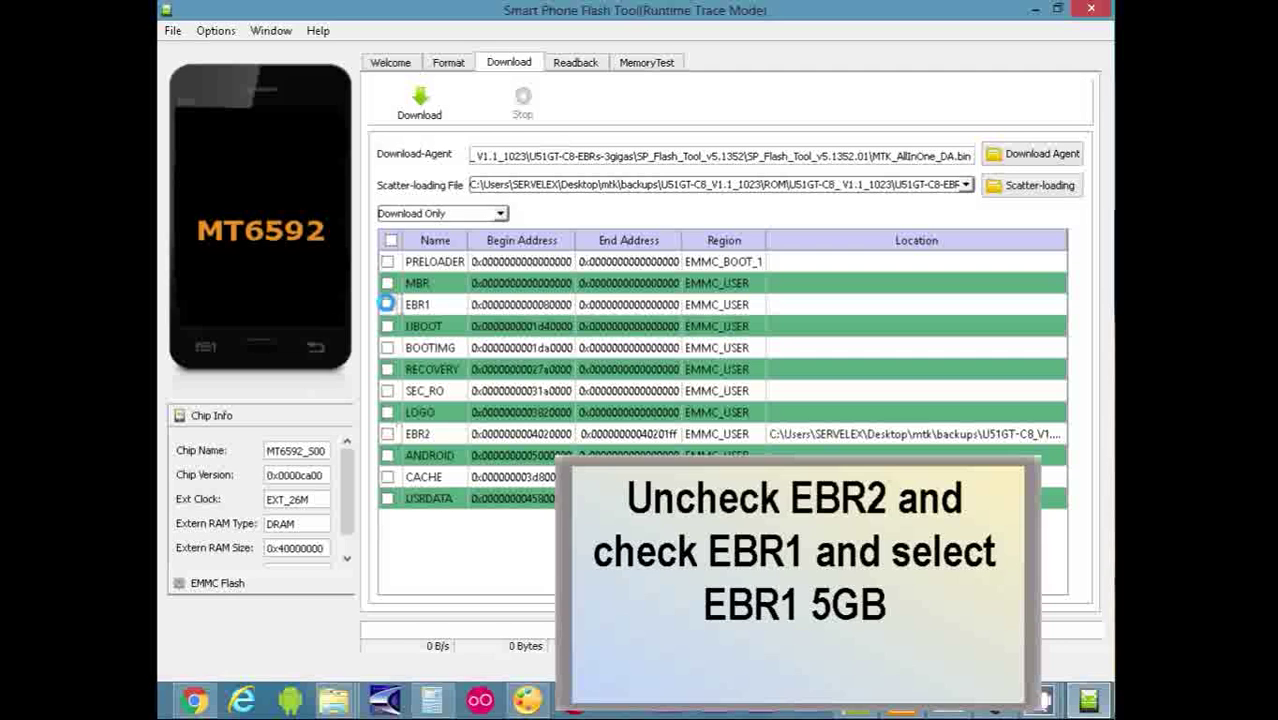
pyautogui.doubleClick(881, 303)
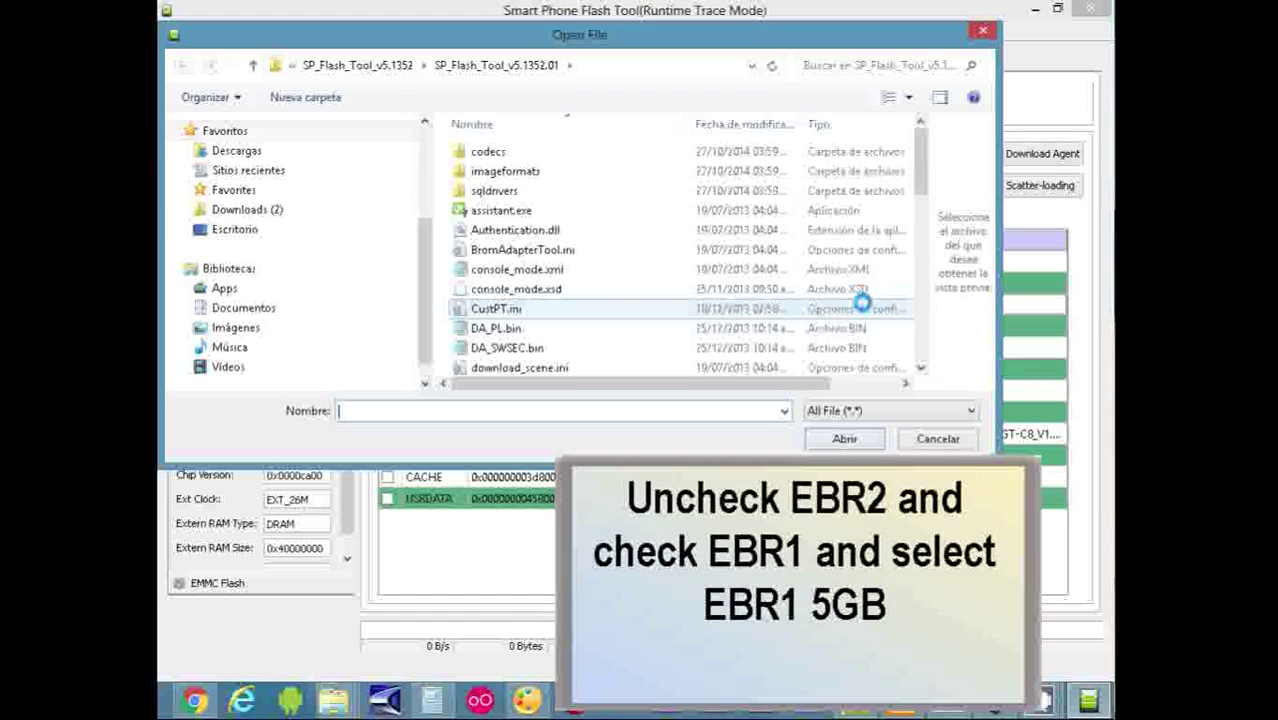
pyautogui.click(399, 66)
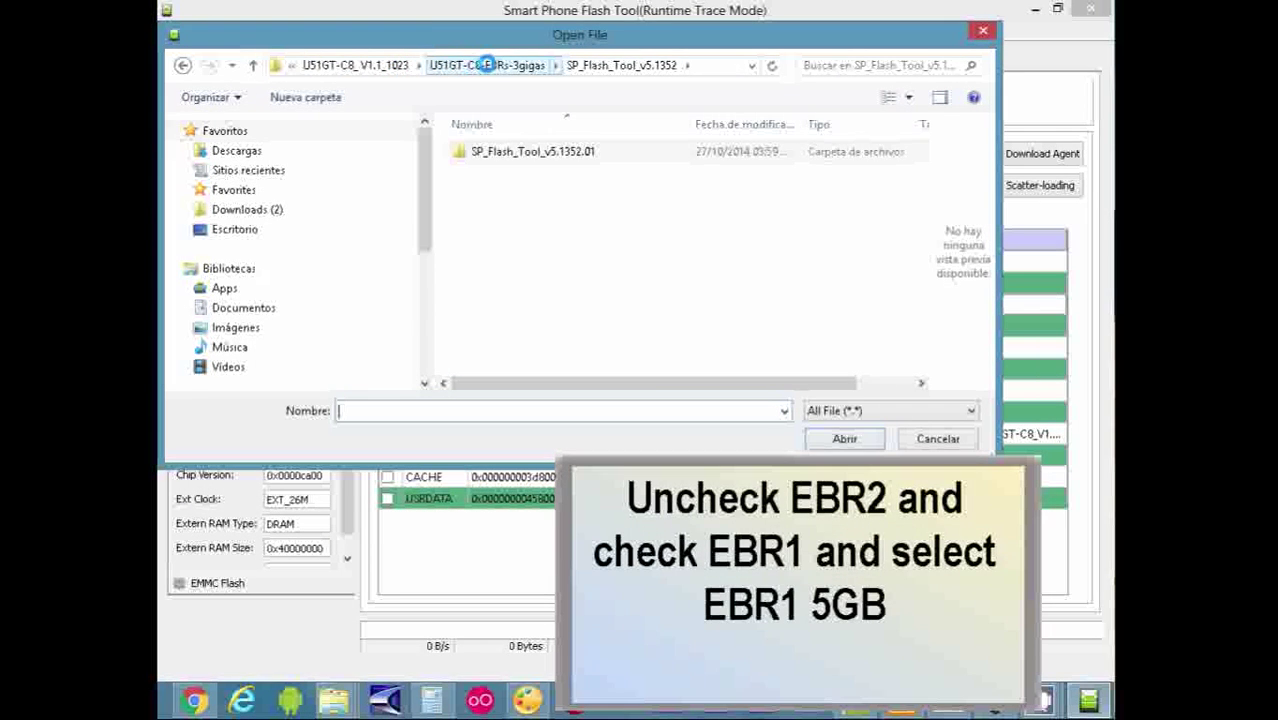
pyautogui.click(500, 65)
pyautogui.doubleClick(505, 152)
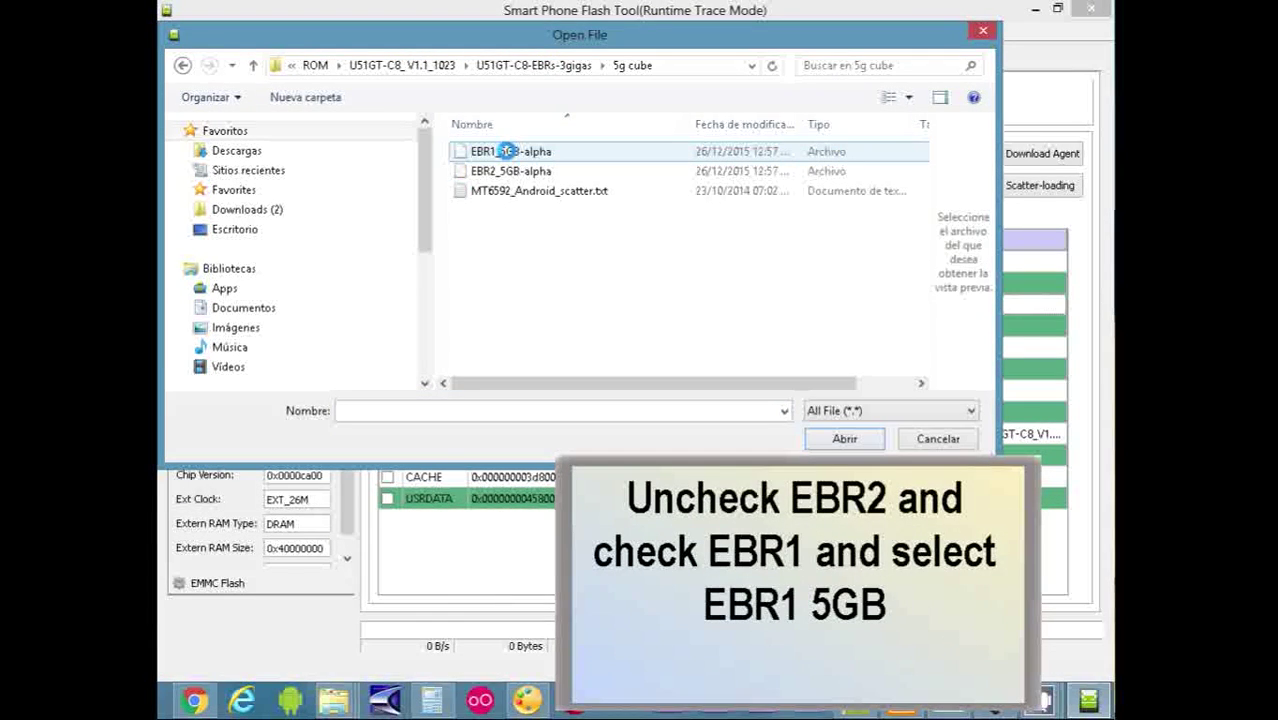
pyautogui.click(514, 172)
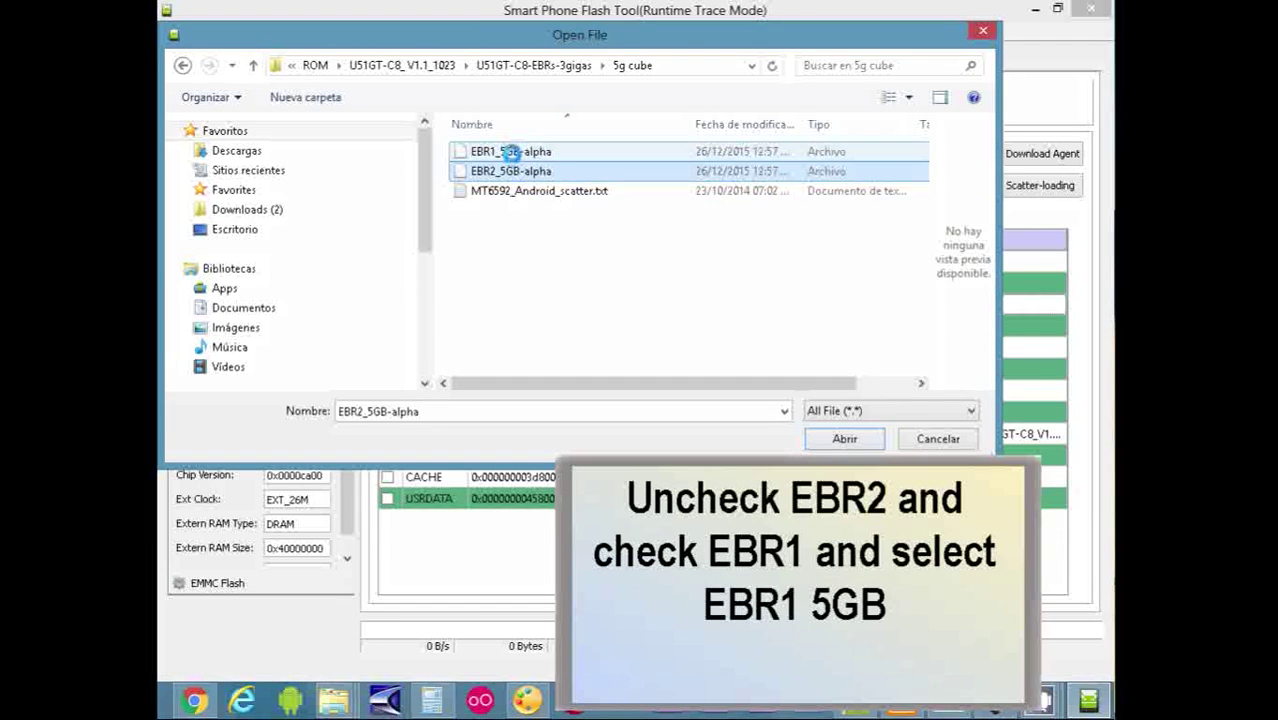
pyautogui.click(511, 152)
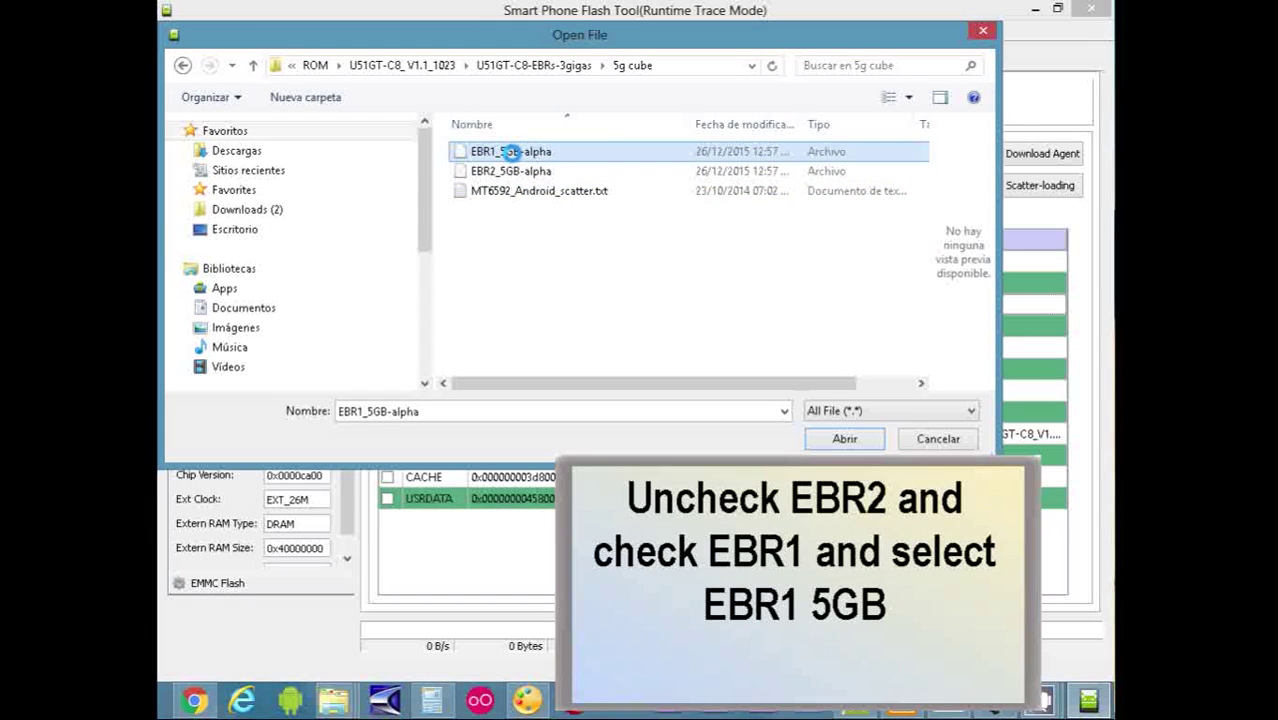
pyautogui.click(844, 439)
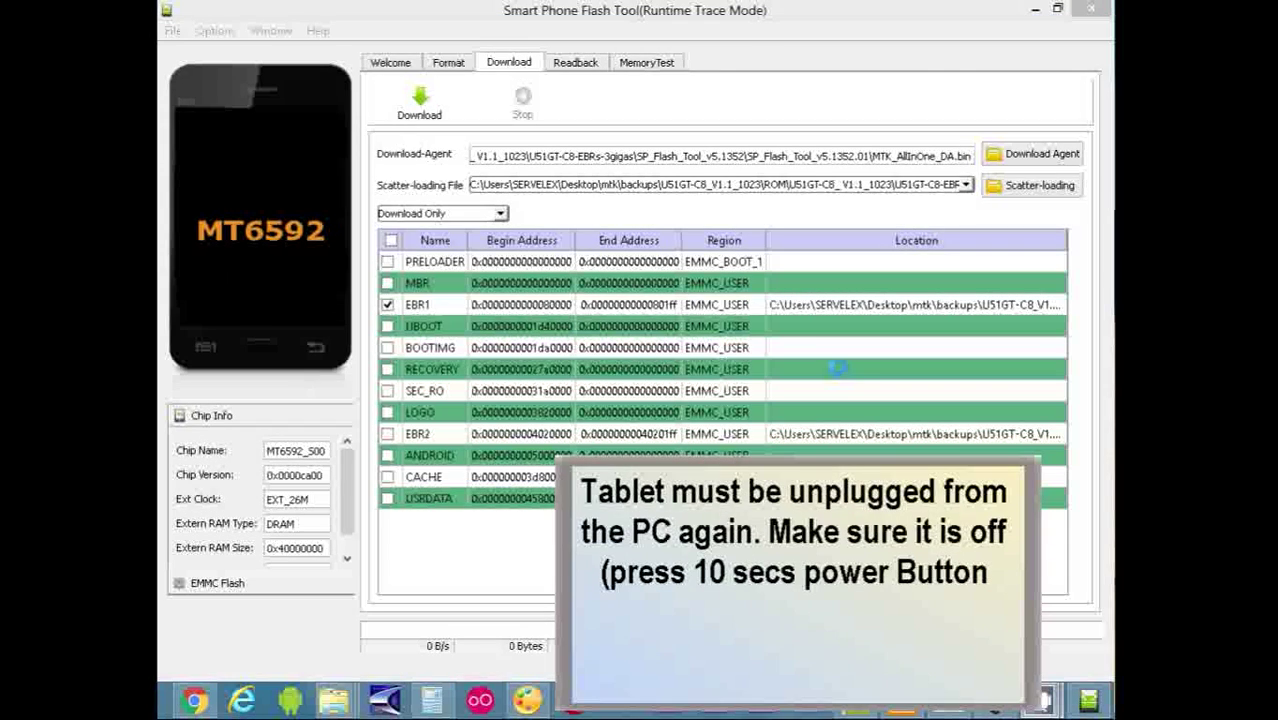
# Step: Start the download to write the EBR1 image to the tablet
pyautogui.click(410, 106)
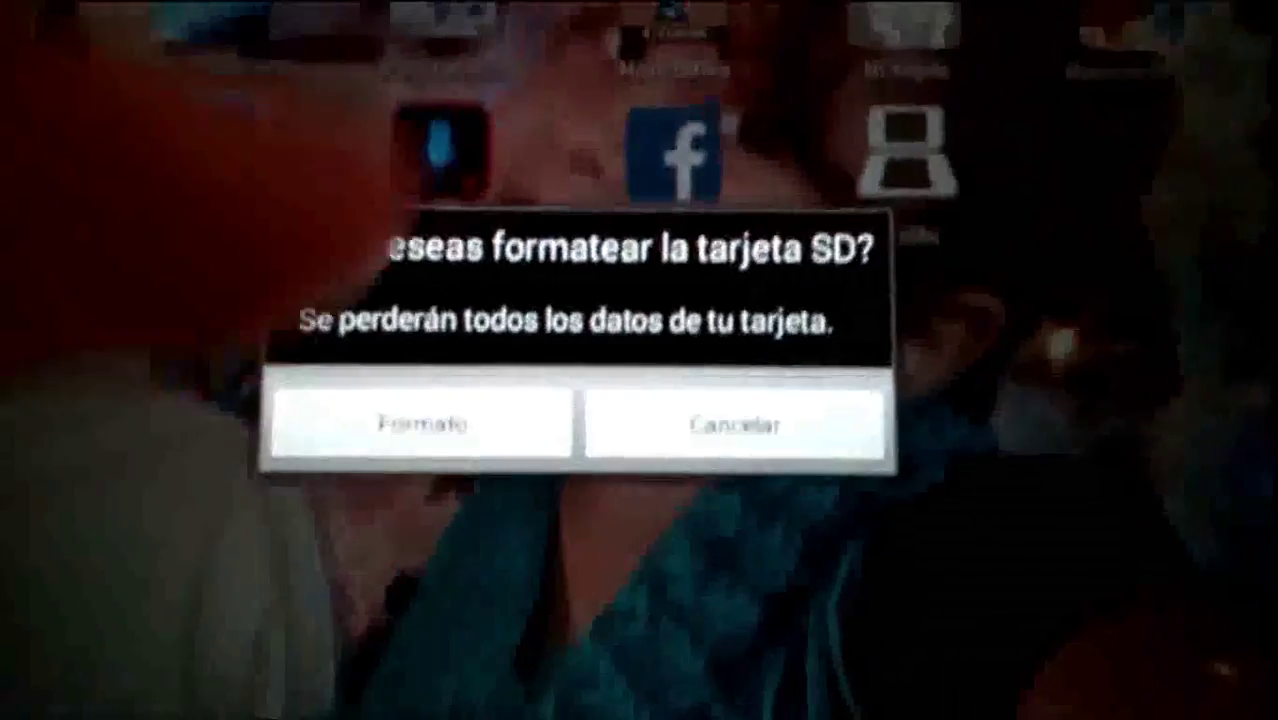
# Step: Choose Formatear on the tablet's '¿Deseas formatear la tarjeta SD?' prompt
pyautogui.click(430, 425)
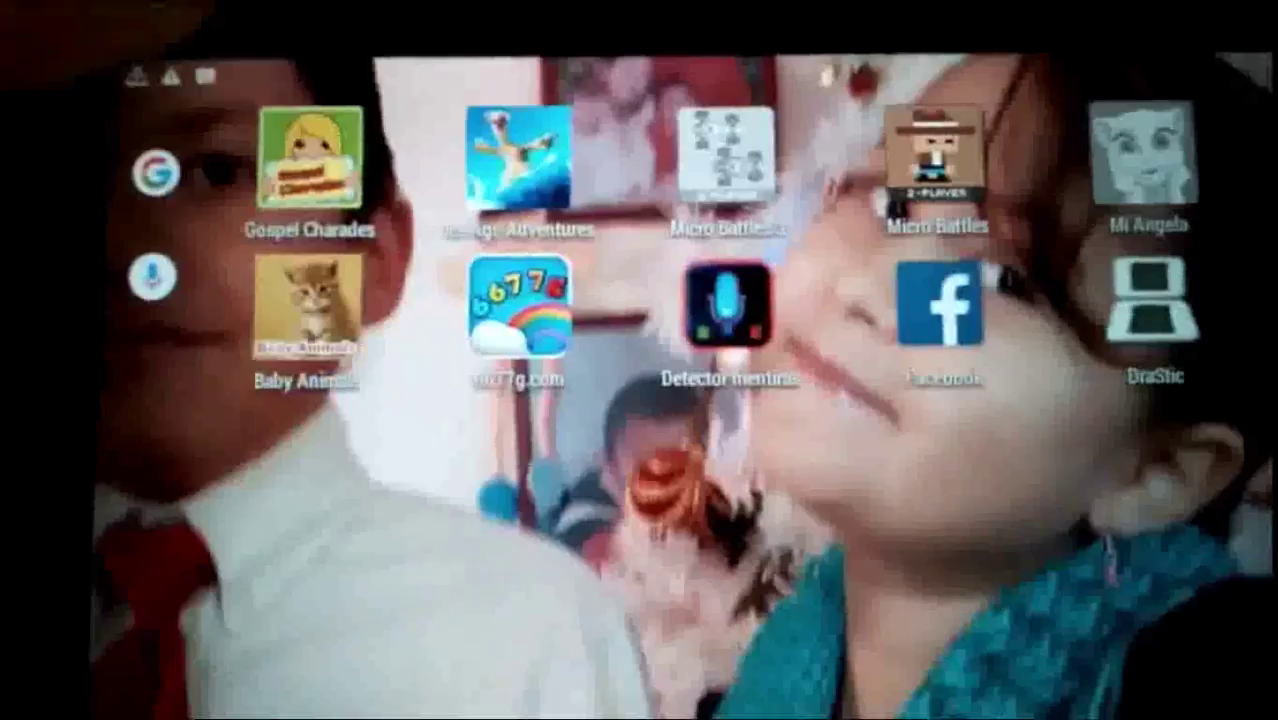
# Step: Pull down the notification shade and go to the Espacio de almacenamiento settings
pyautogui.moveTo(250, 70); pyautogui.dragTo(250, 450)
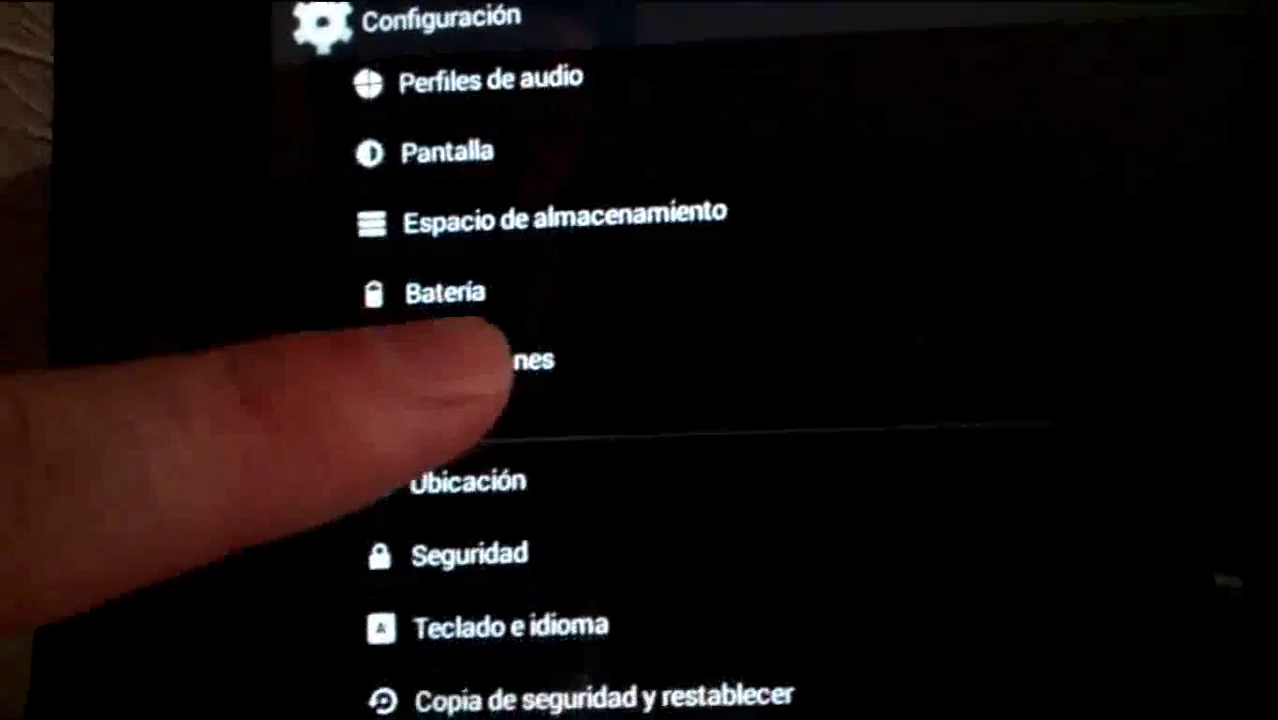
pyautogui.click(548, 215)
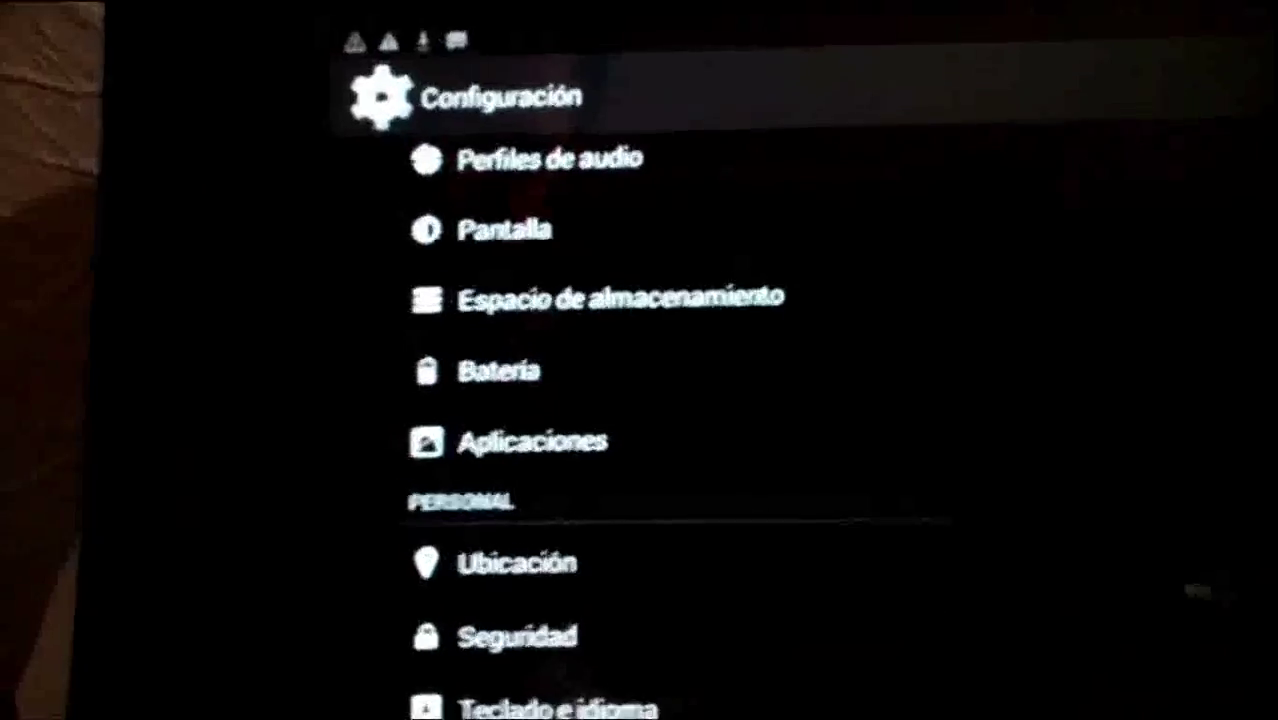